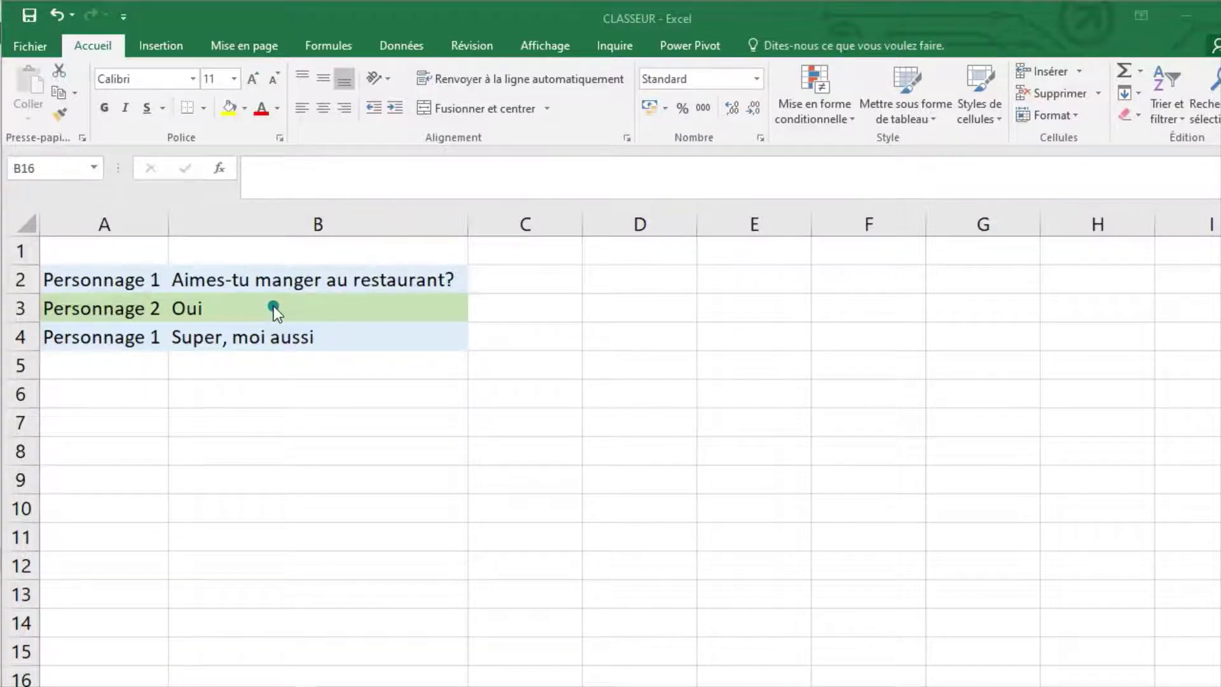
Replace the answer Oui in B3 with Non.
click(364, 311)
key(BackSpace)
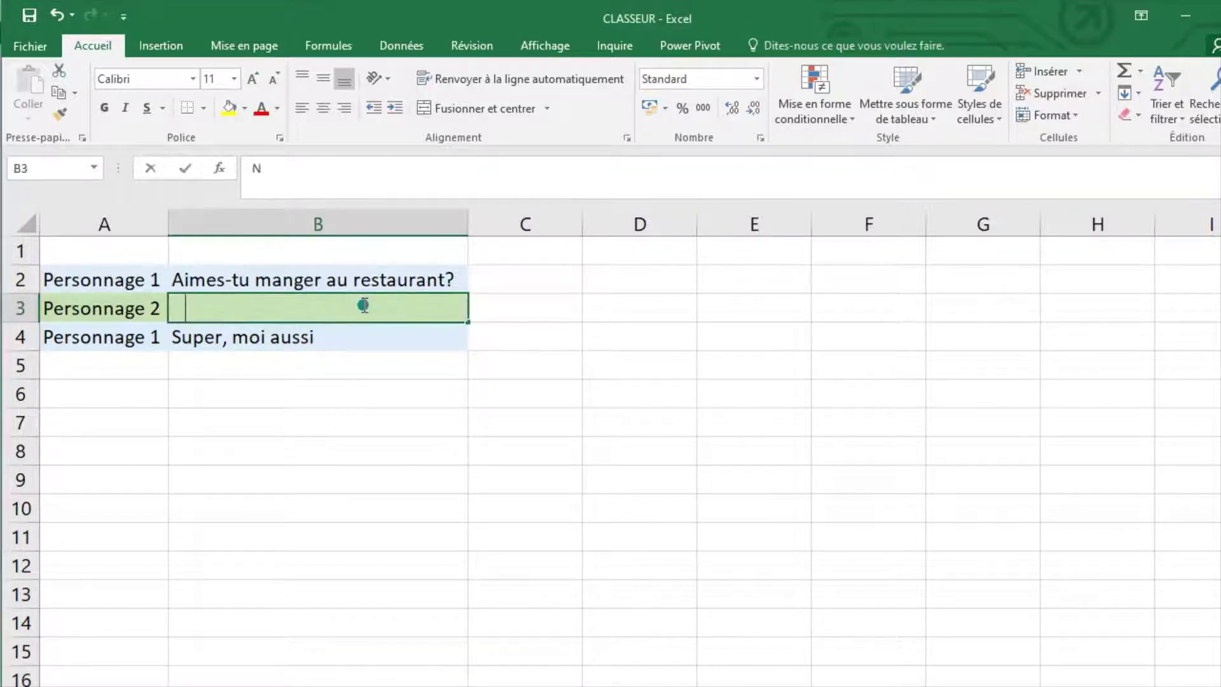
text(Non)
key(Return)
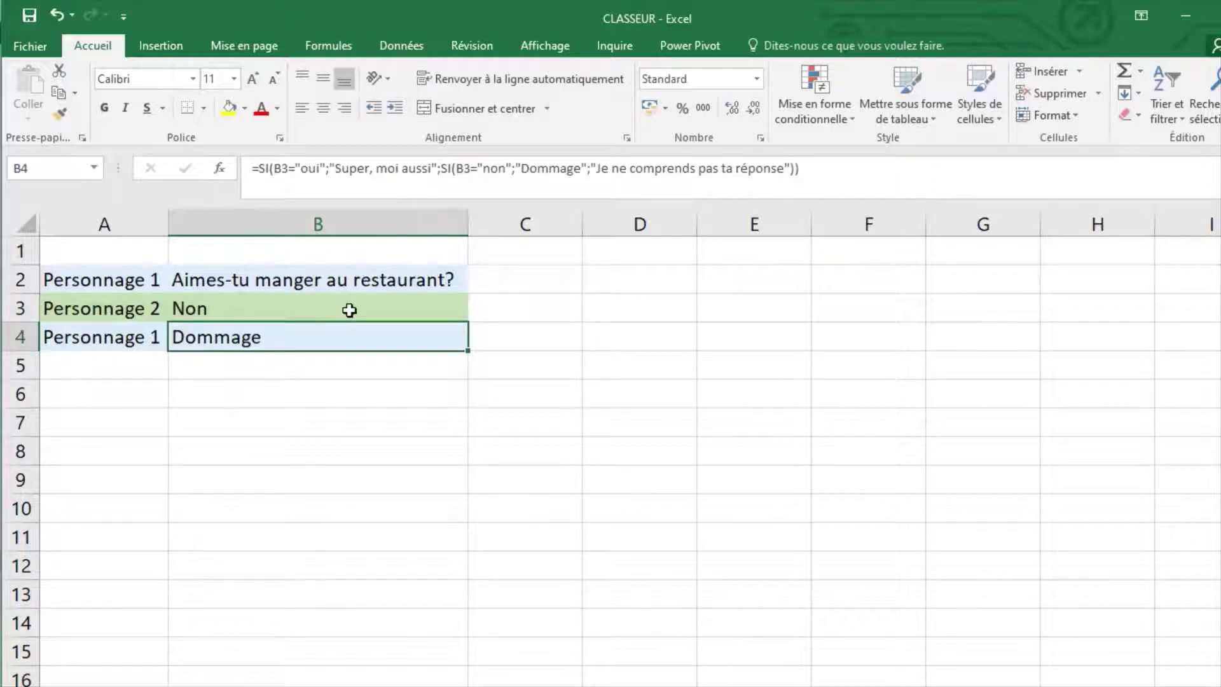
Empty B3 to test the reply formula with no answer.
click(350, 309)
key(BackSpace)
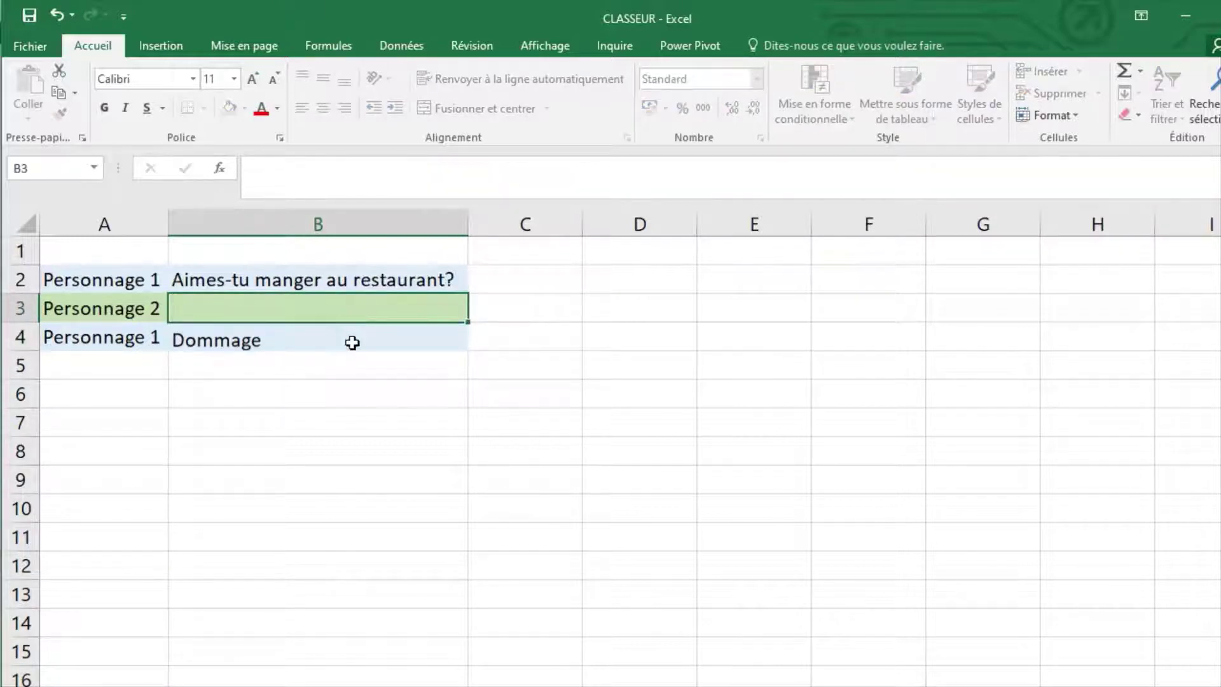
key(Return)
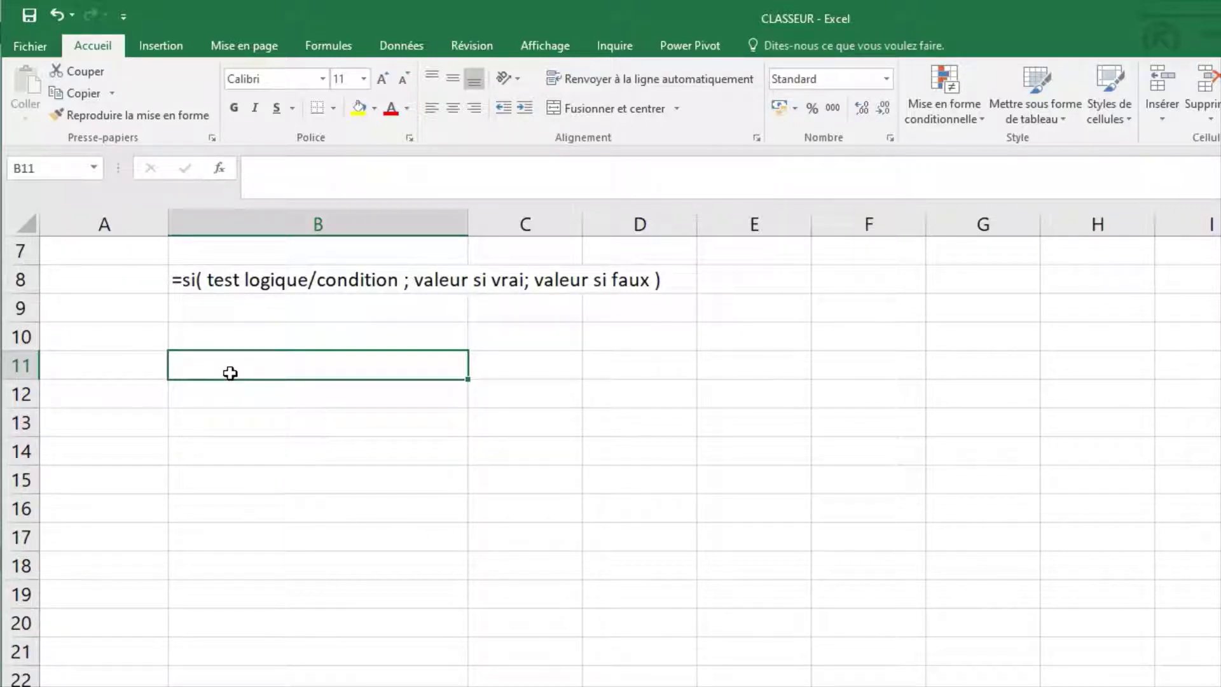
Insert the SI function into B11 with F13 as its Valeur_si_vrai argument.
click(221, 169)
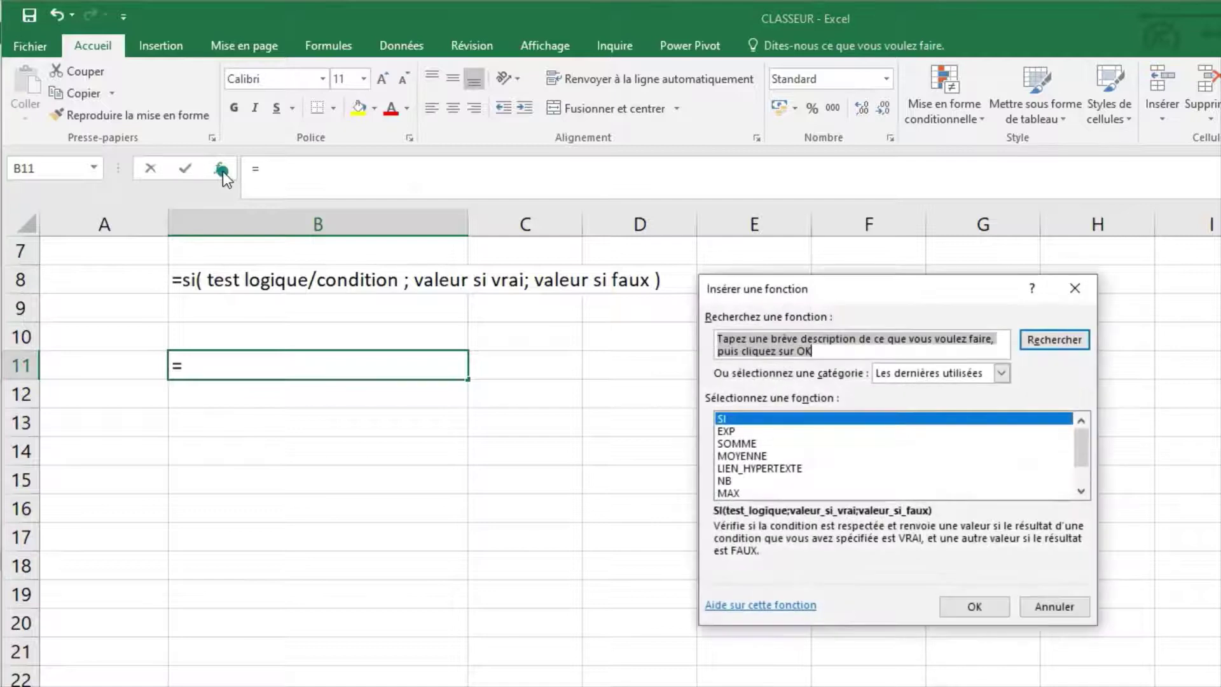
click(766, 420)
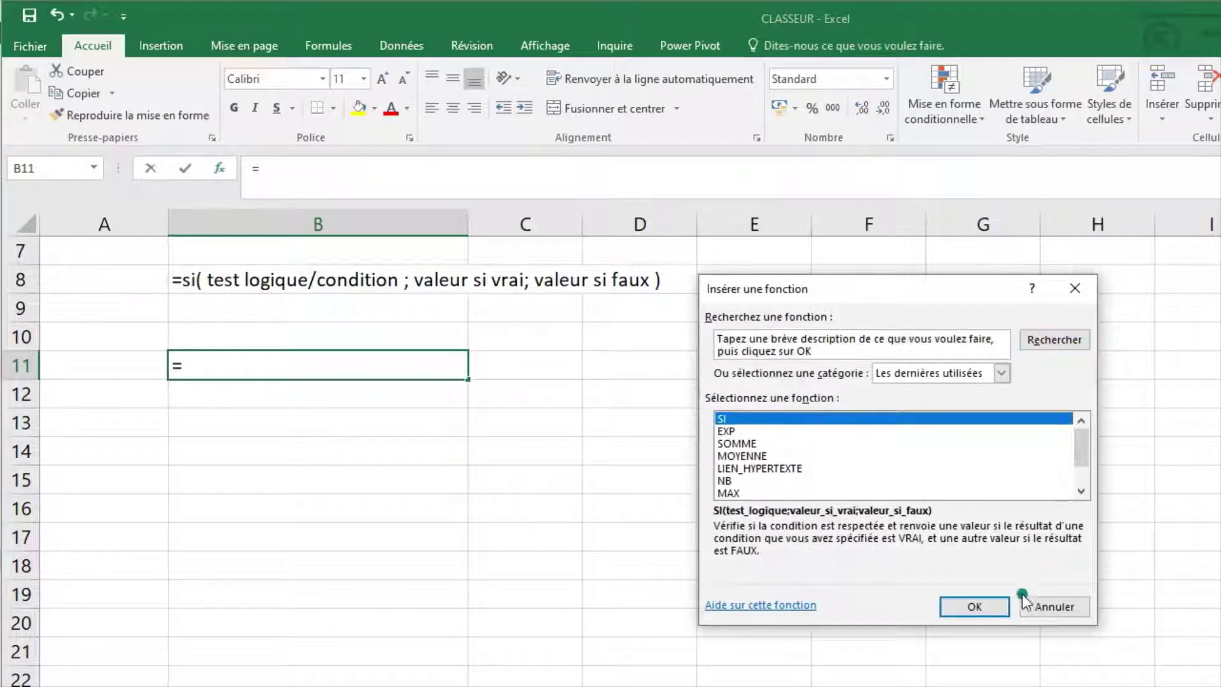
click(982, 606)
drag(856, 361, 605, 346)
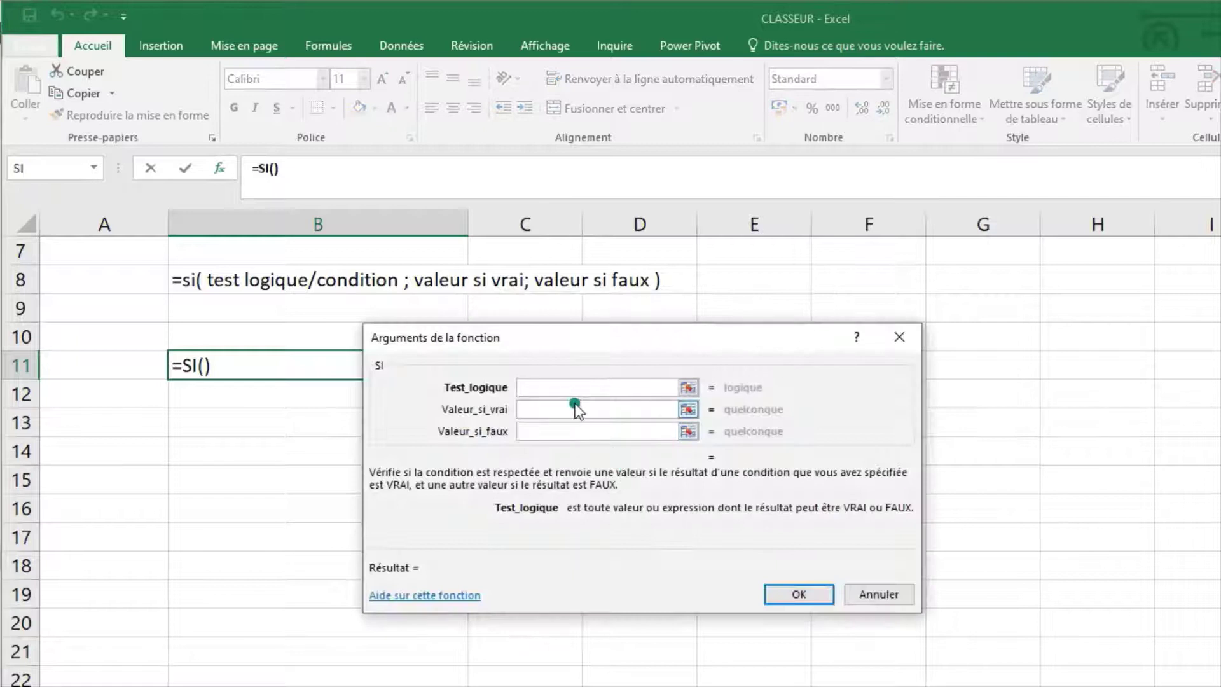
click(576, 409)
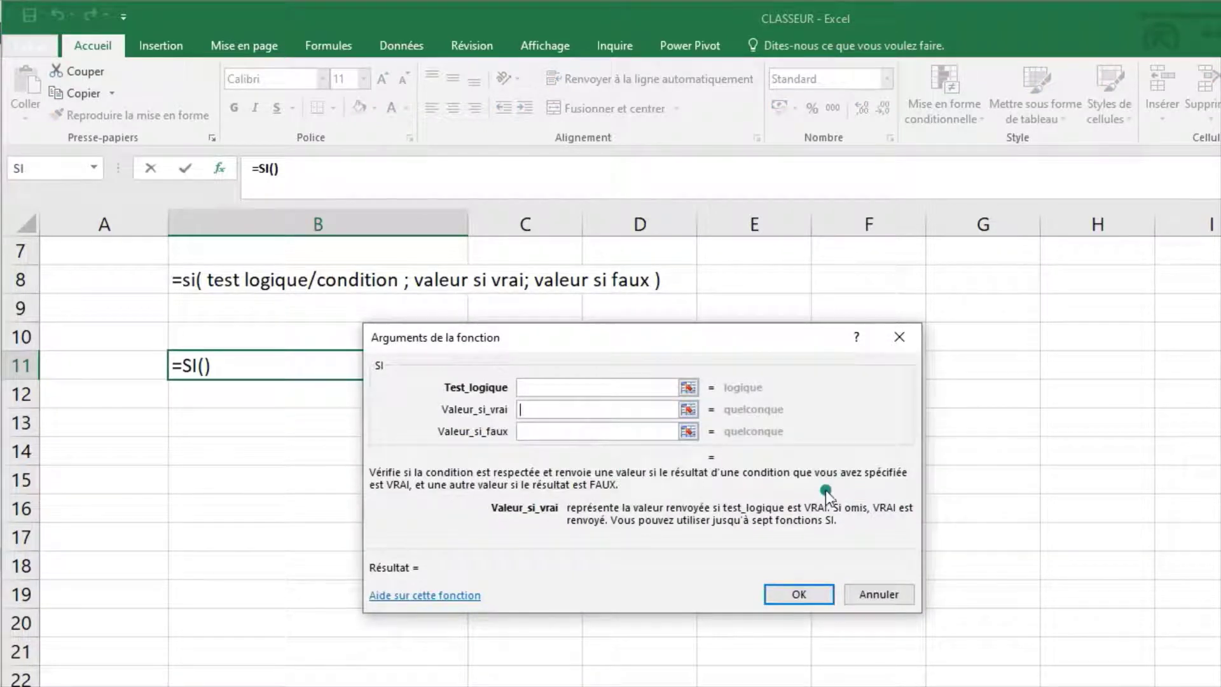
click(688, 410)
click(874, 416)
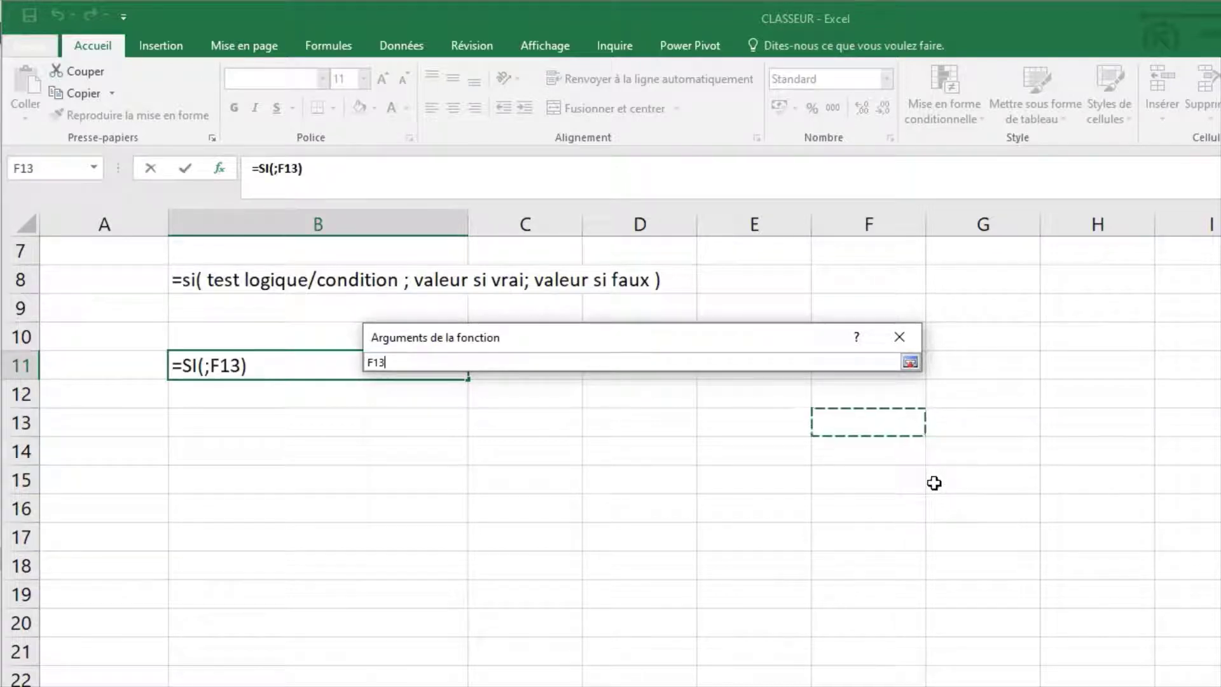
click(910, 362)
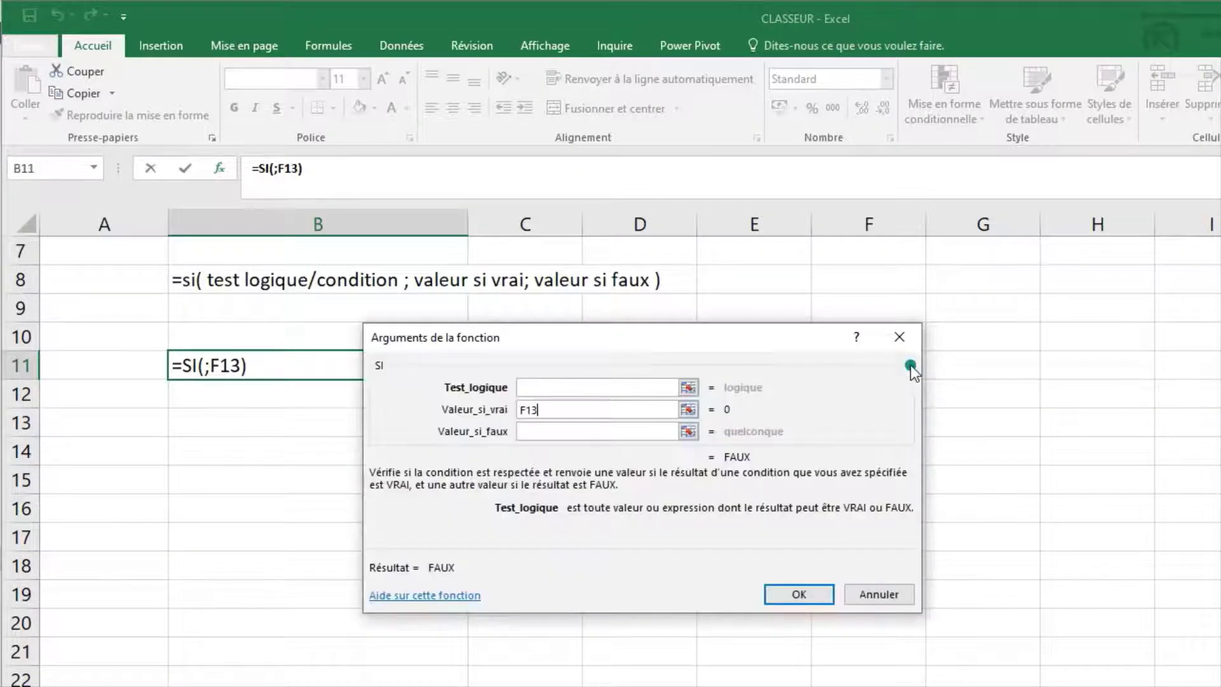
Confirm the SI formula in B11 and move to the Valeur 1 / Fonction SI sheet.
click(800, 595)
scroll(865, 625, down, 5)
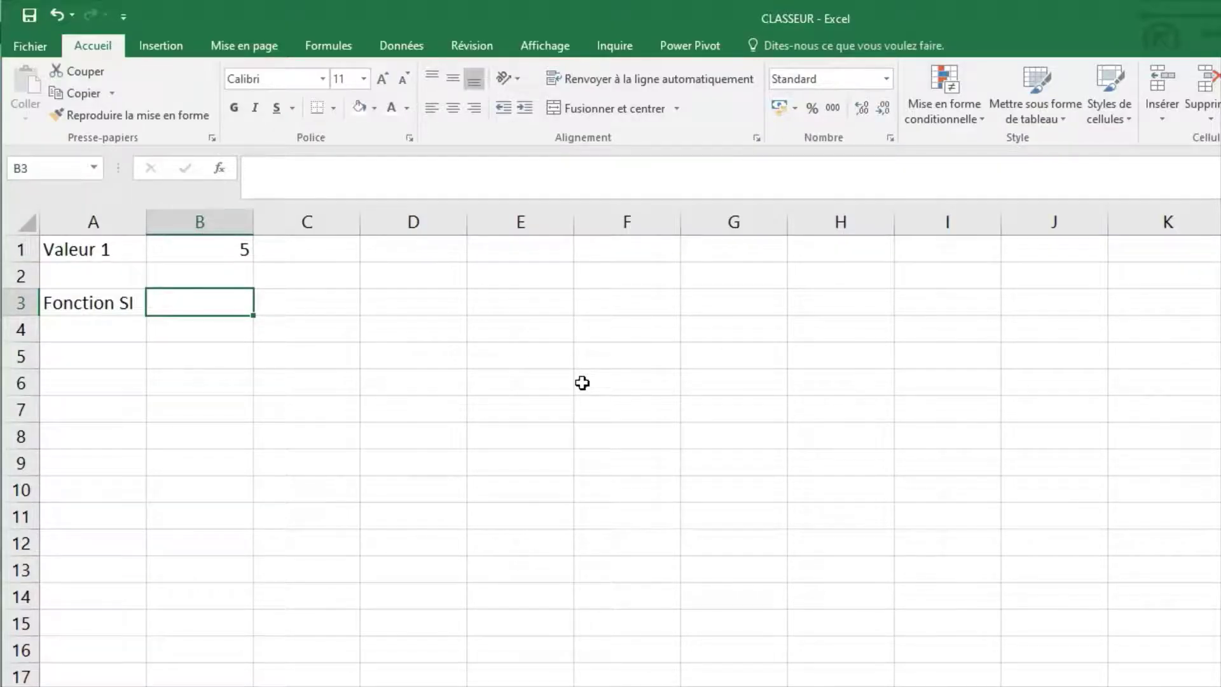
Enter =si(B1=5;1;0) in B3 so it returns 1.
text(=)
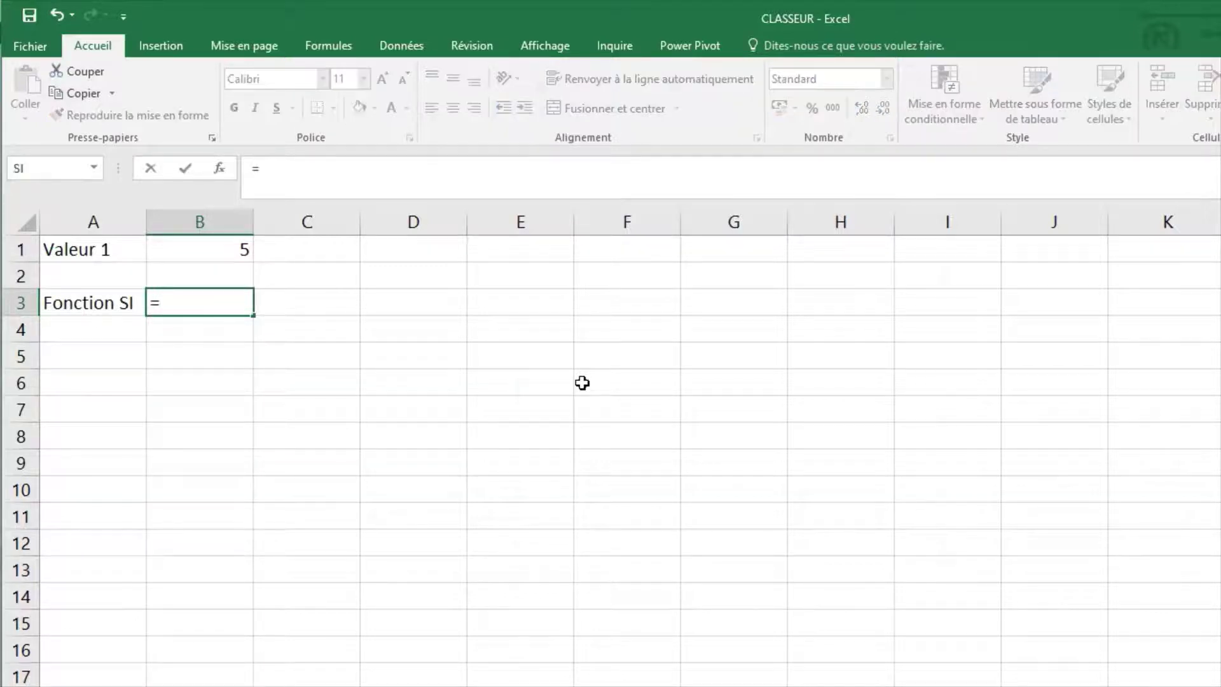
text(si()
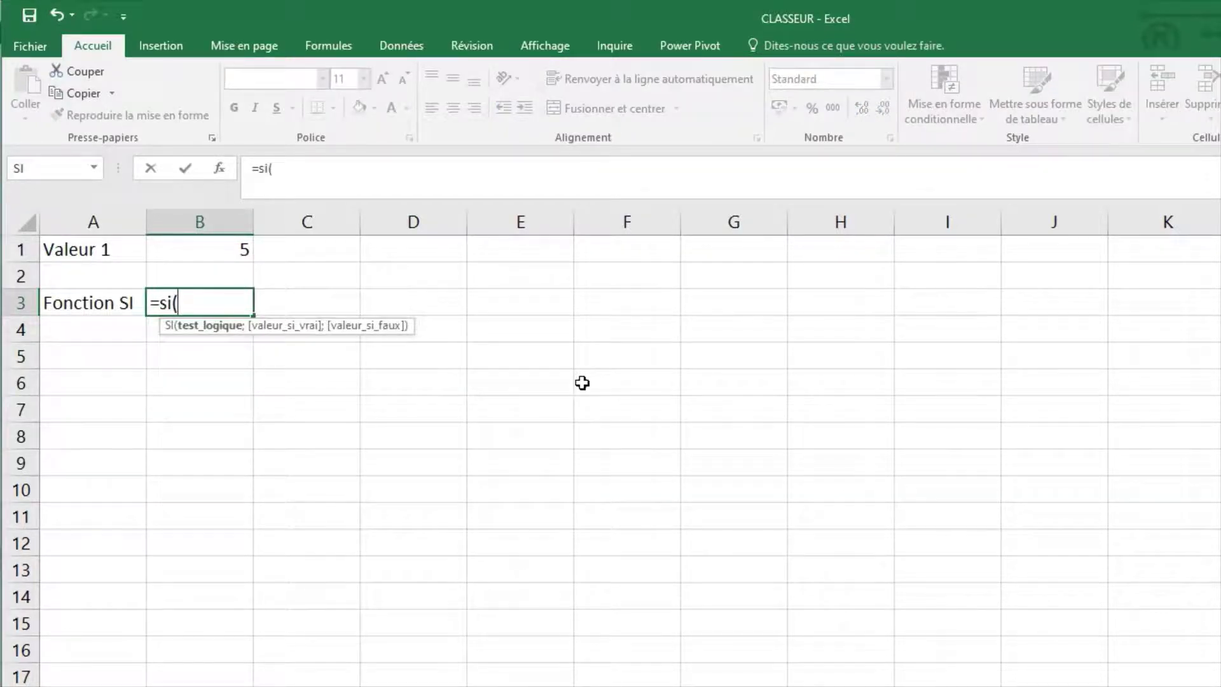
click(216, 250)
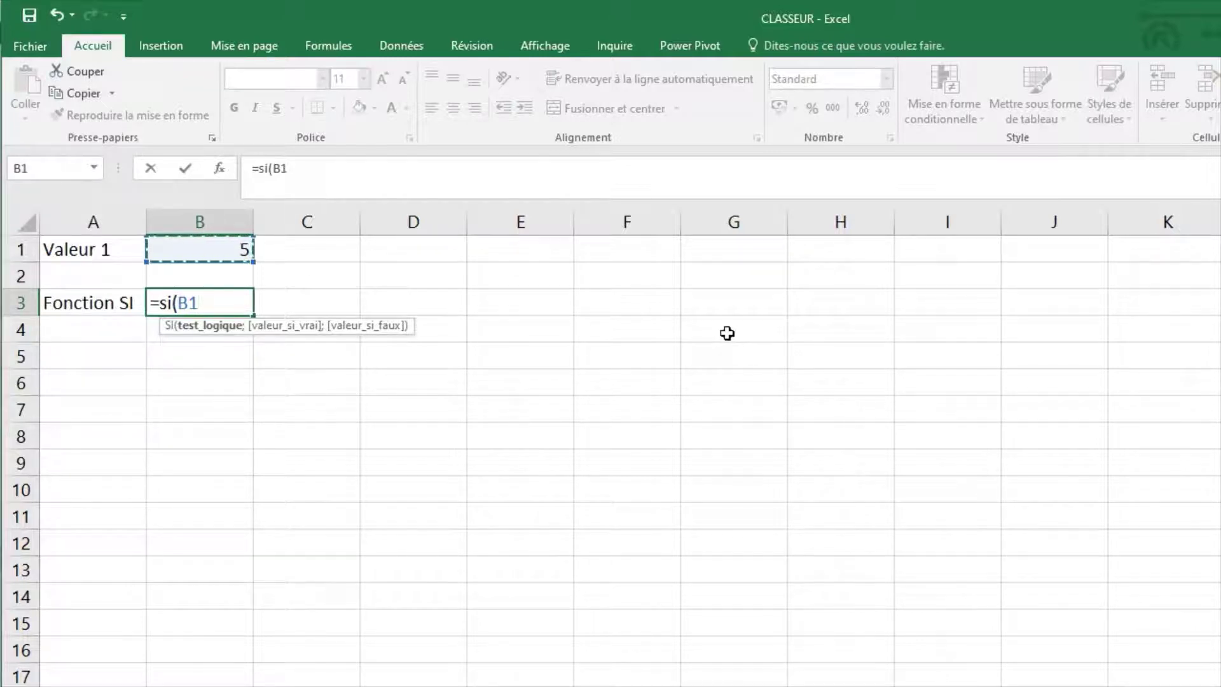
text(=5)
text(;)
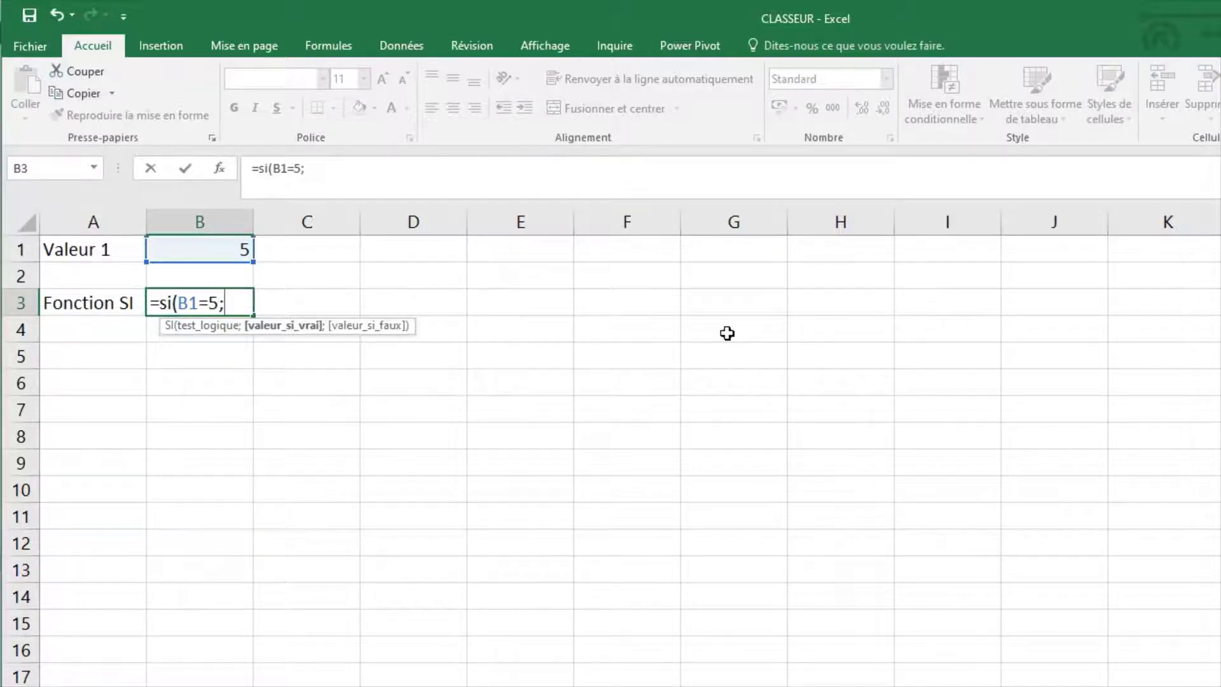
text(1;)
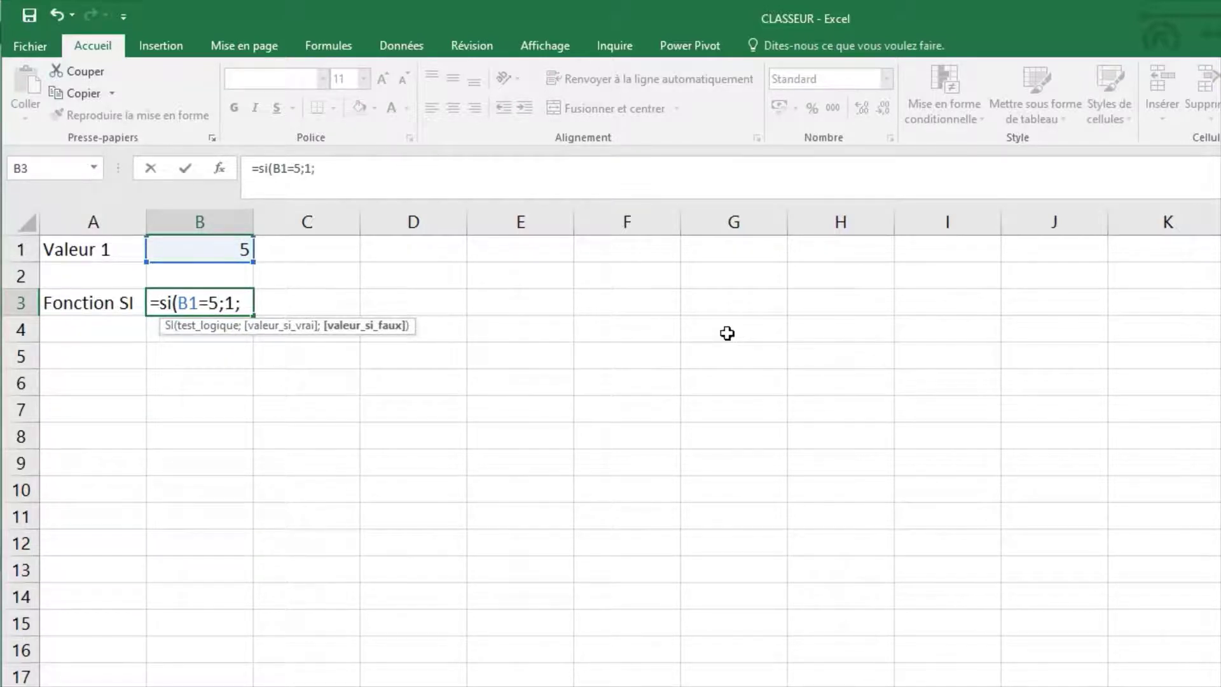
text(0))
key(Return)
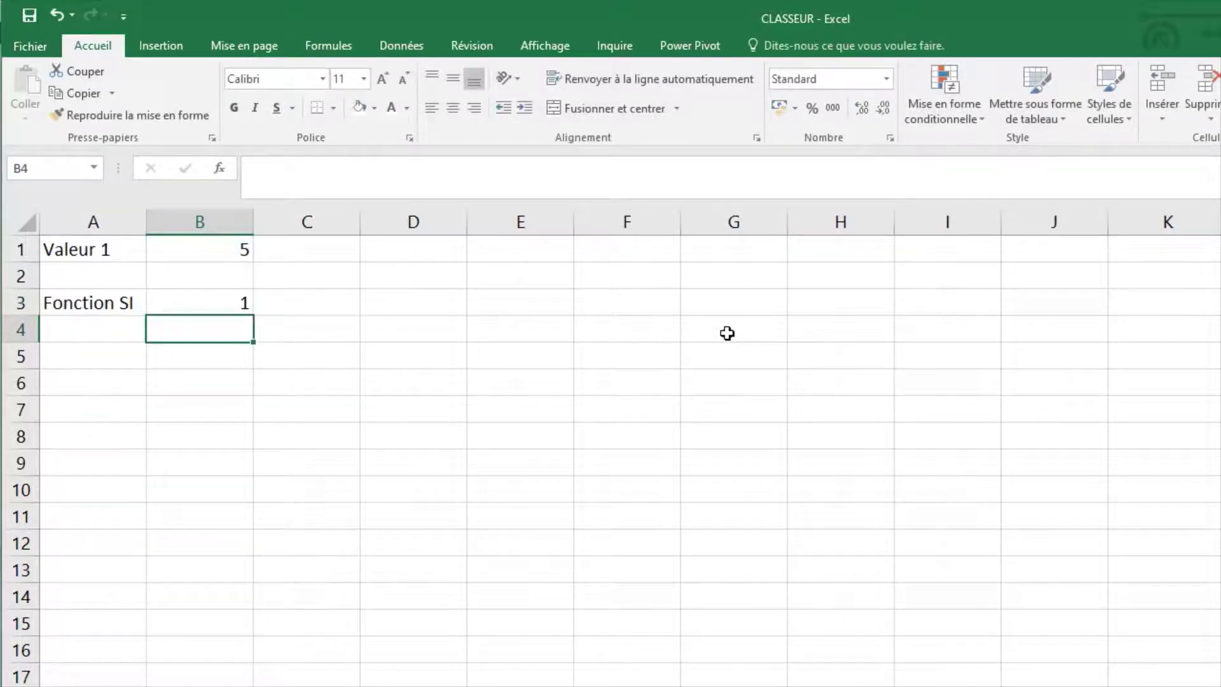
Change Valeur 1 in B1 to 6 and select the Fonction SI cell B3.
click(240, 253)
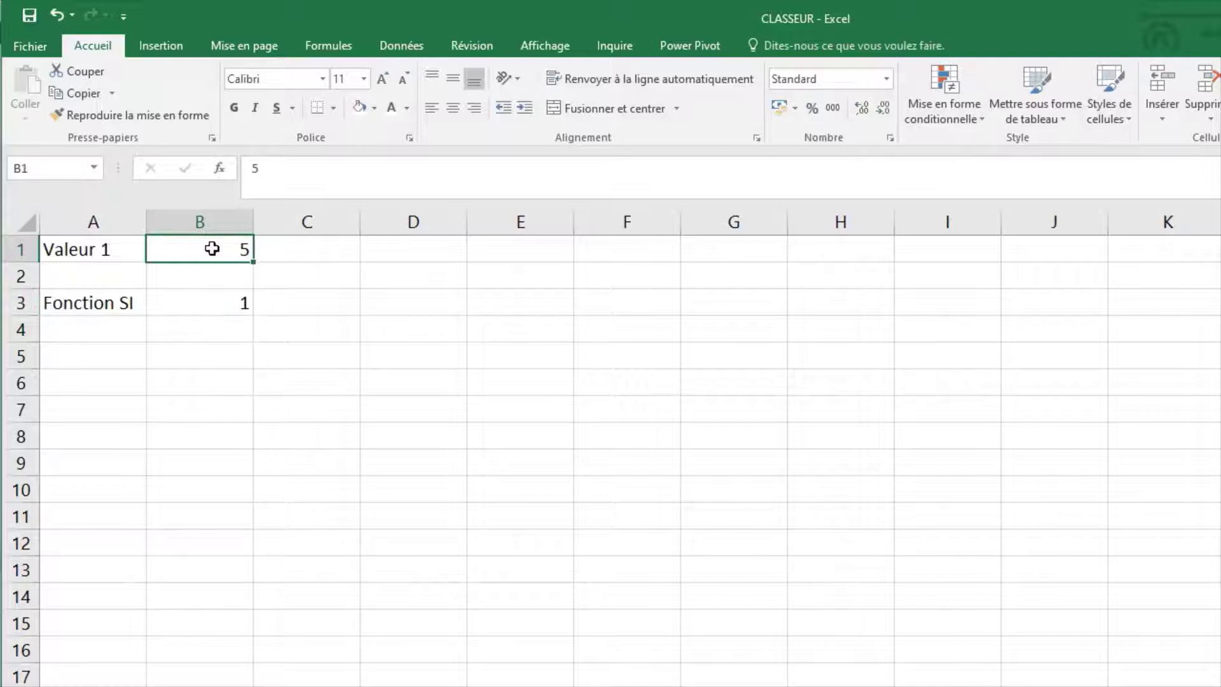
text(6)
key(Return)
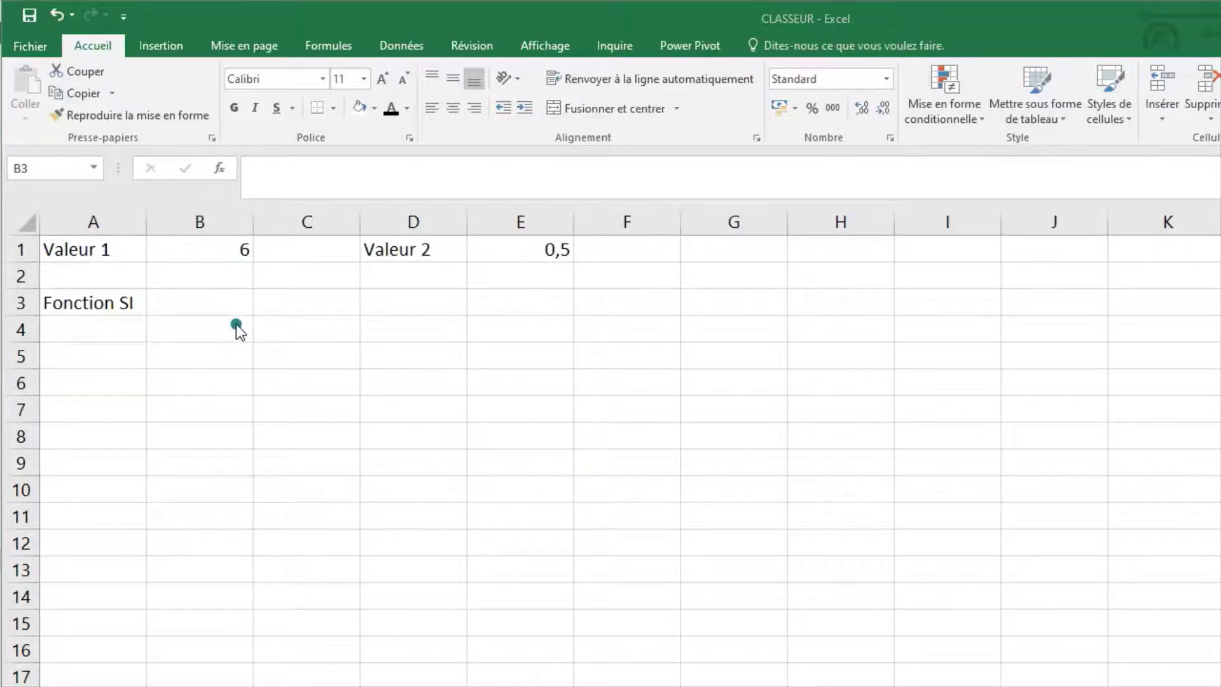
click(229, 305)
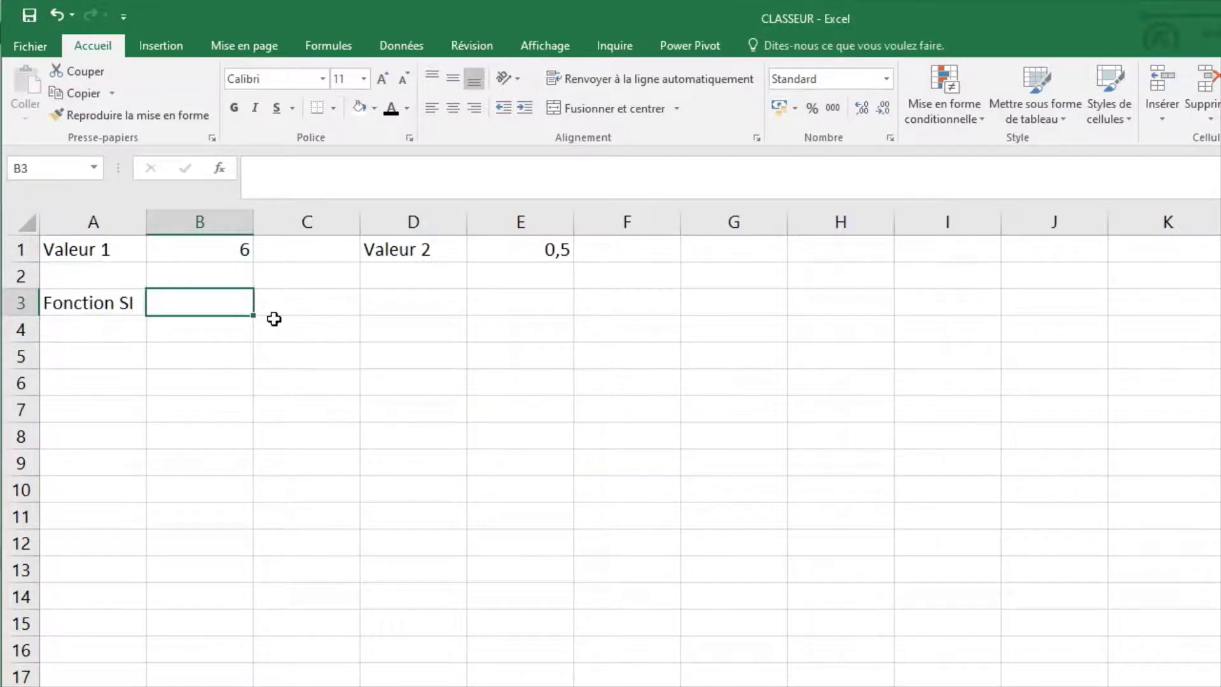
Enter =si(B1<E1;1;0) in B3, which returns 0 since 6 is not below 0,5.
text(=si()
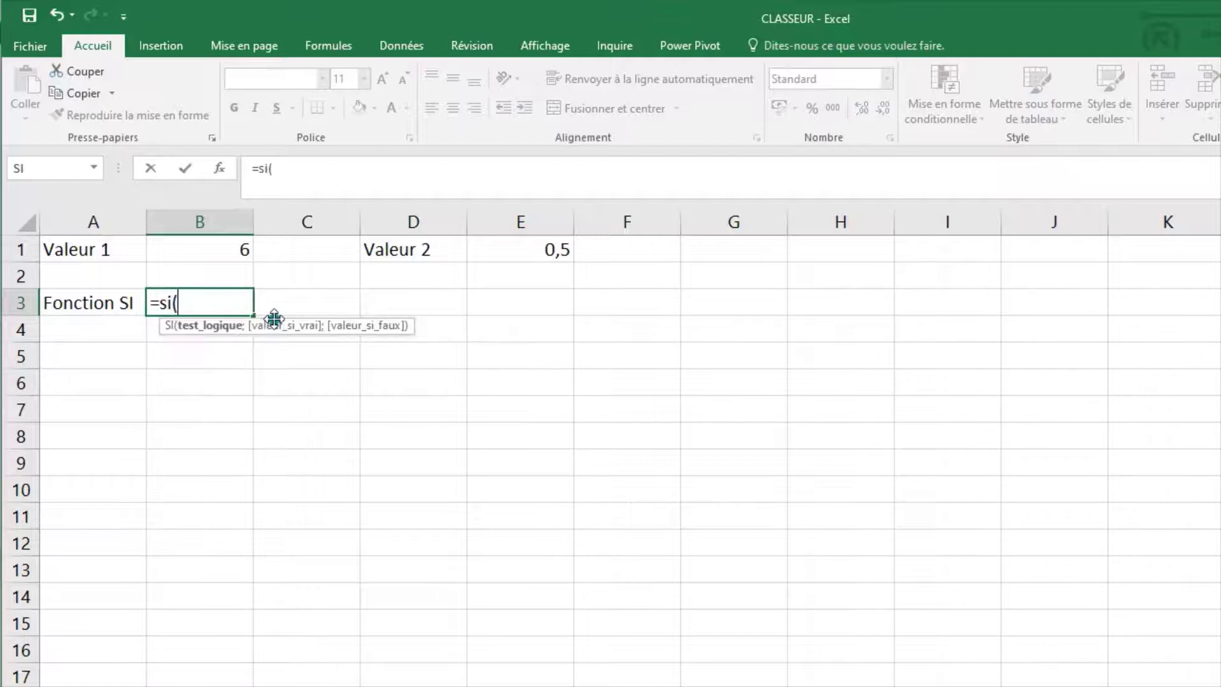
click(223, 249)
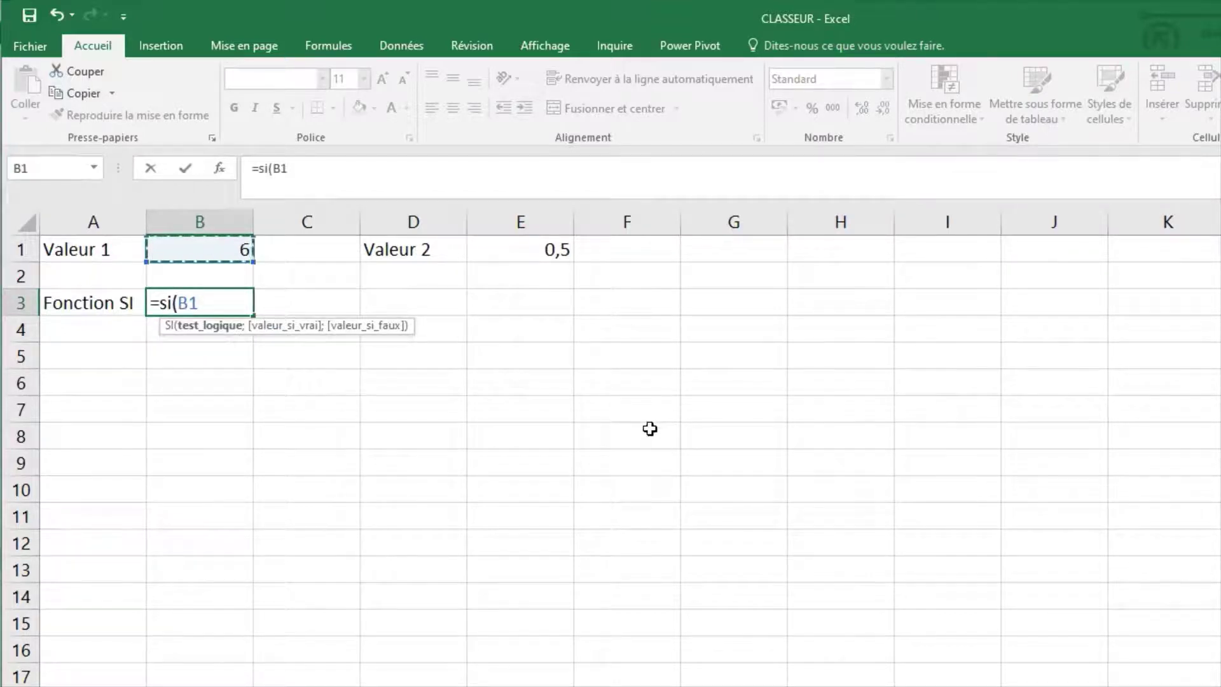
text(<)
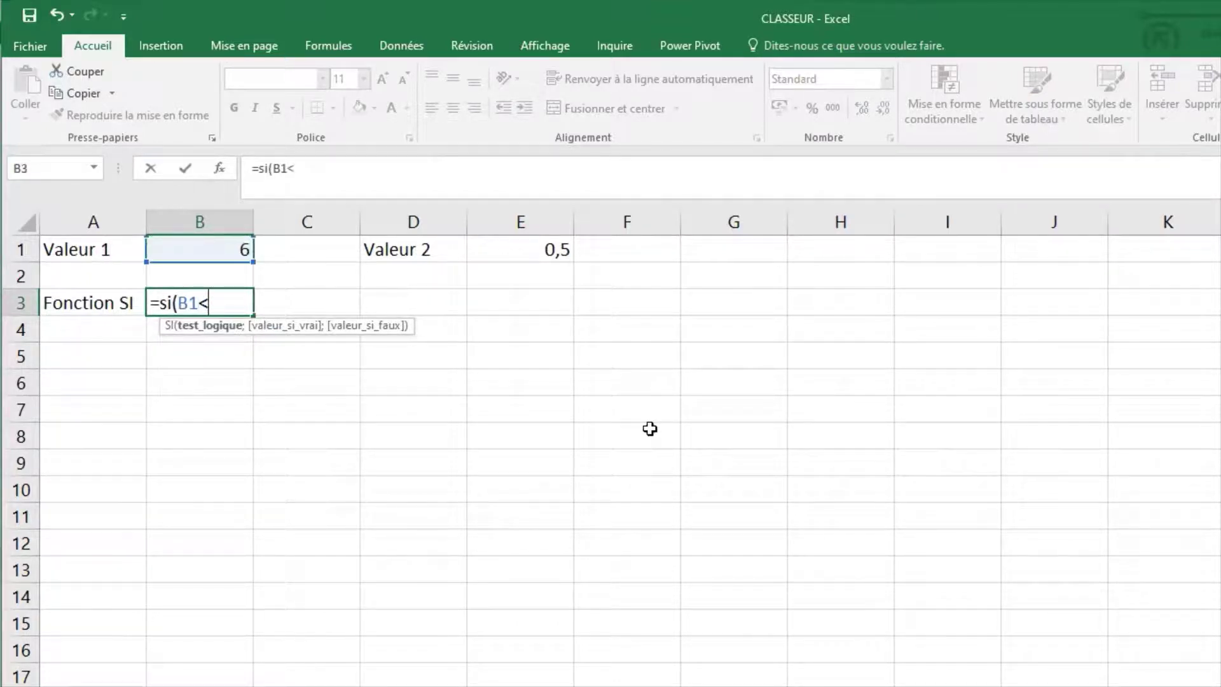
click(534, 257)
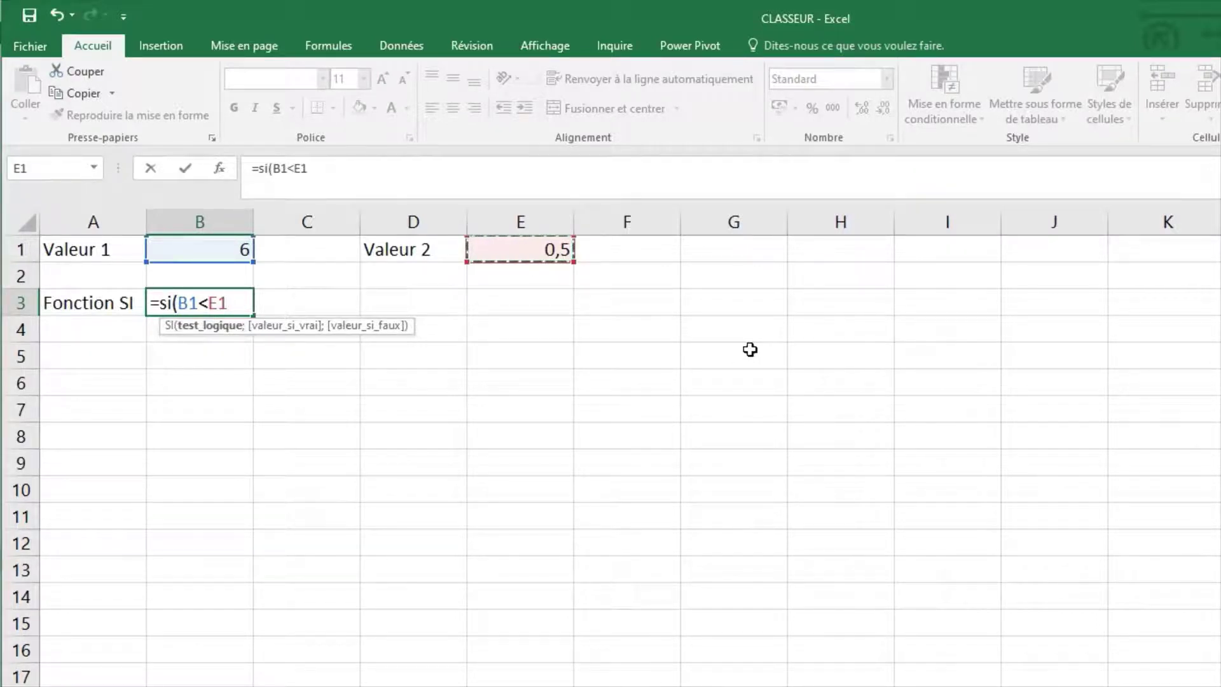
text(;1)
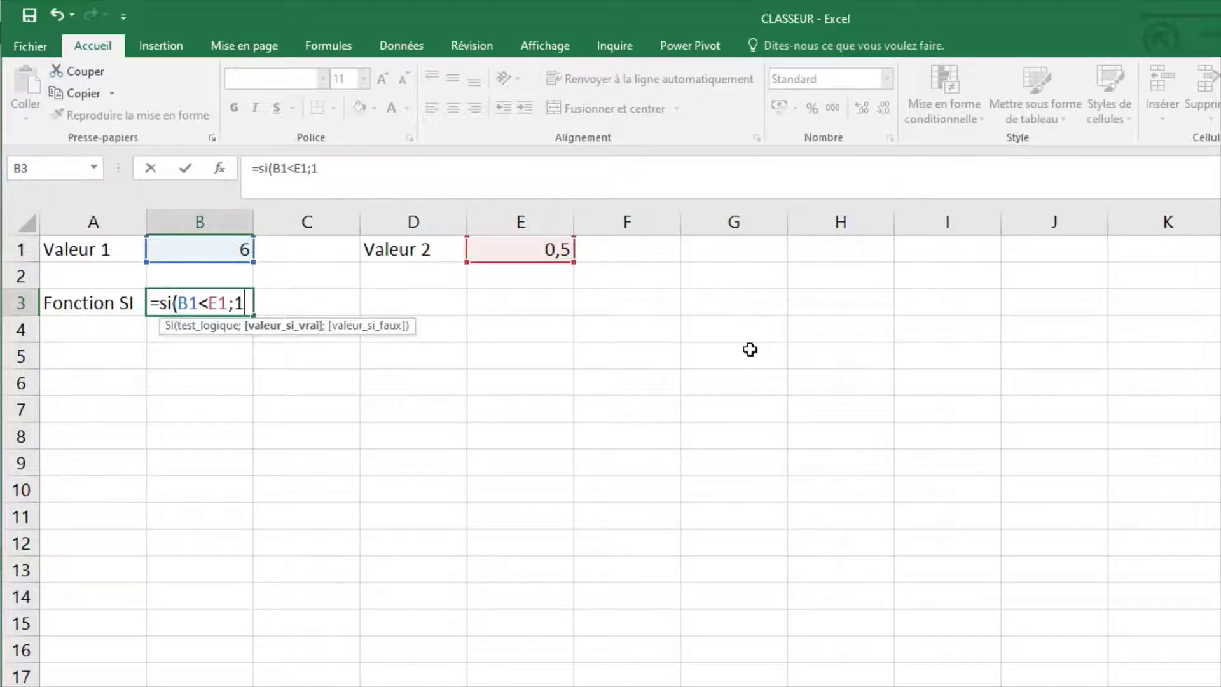
text(;0)
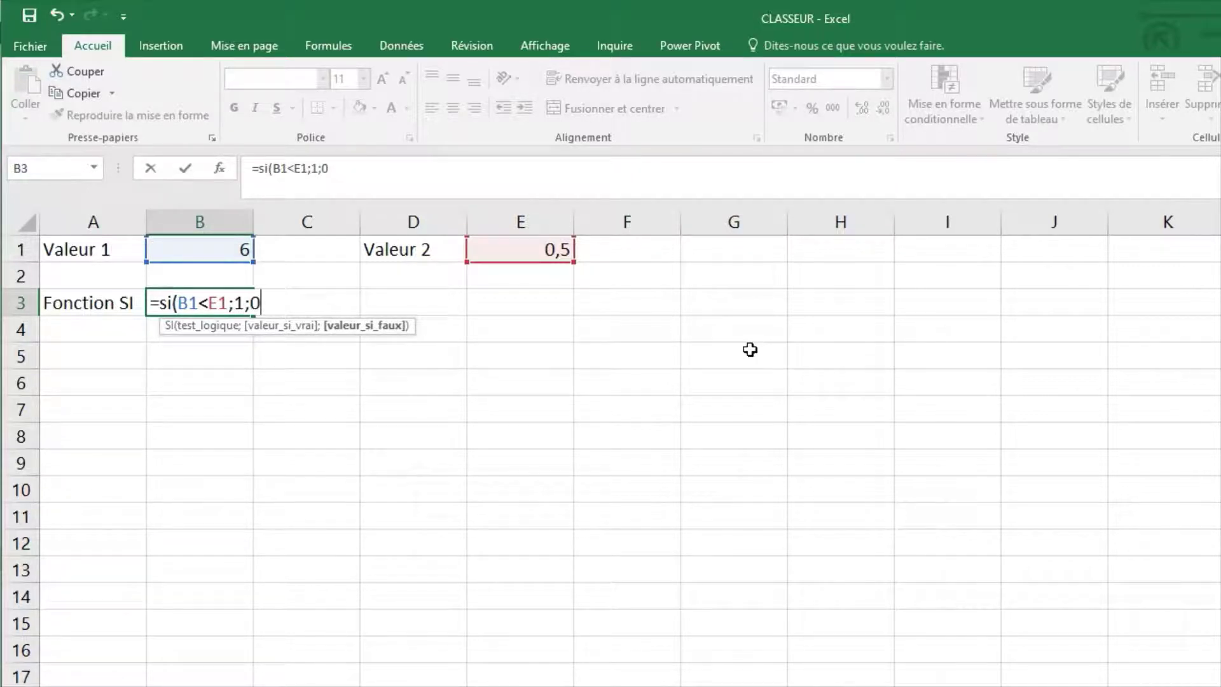
text())
key(Return)
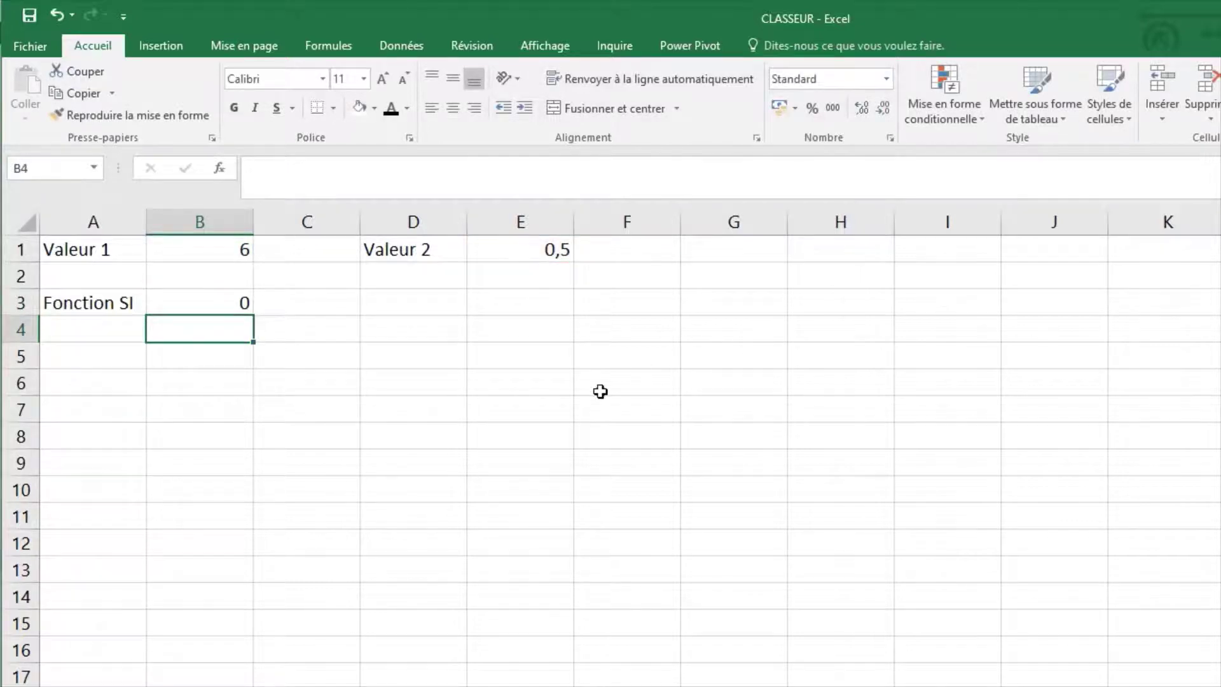
Change Valeur 2 in E1 to 10.
click(521, 252)
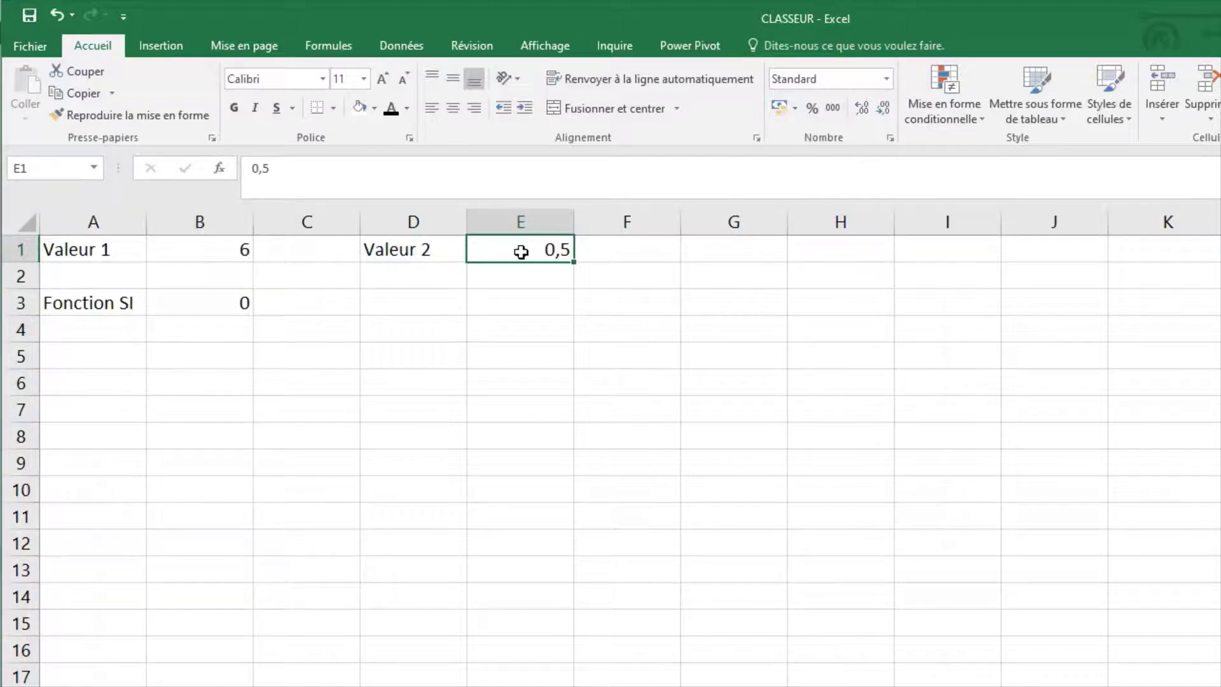
text(10)
key(Return)
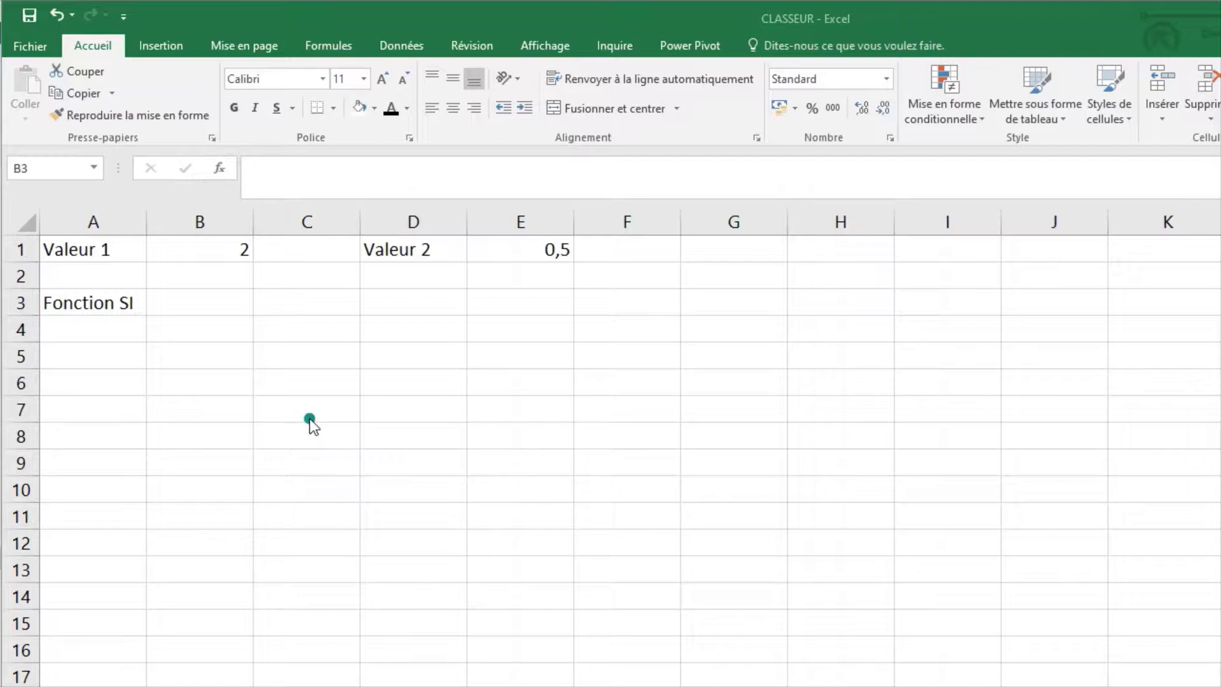
Enter =si(B1=4*E1;1;0) in B3.
click(224, 300)
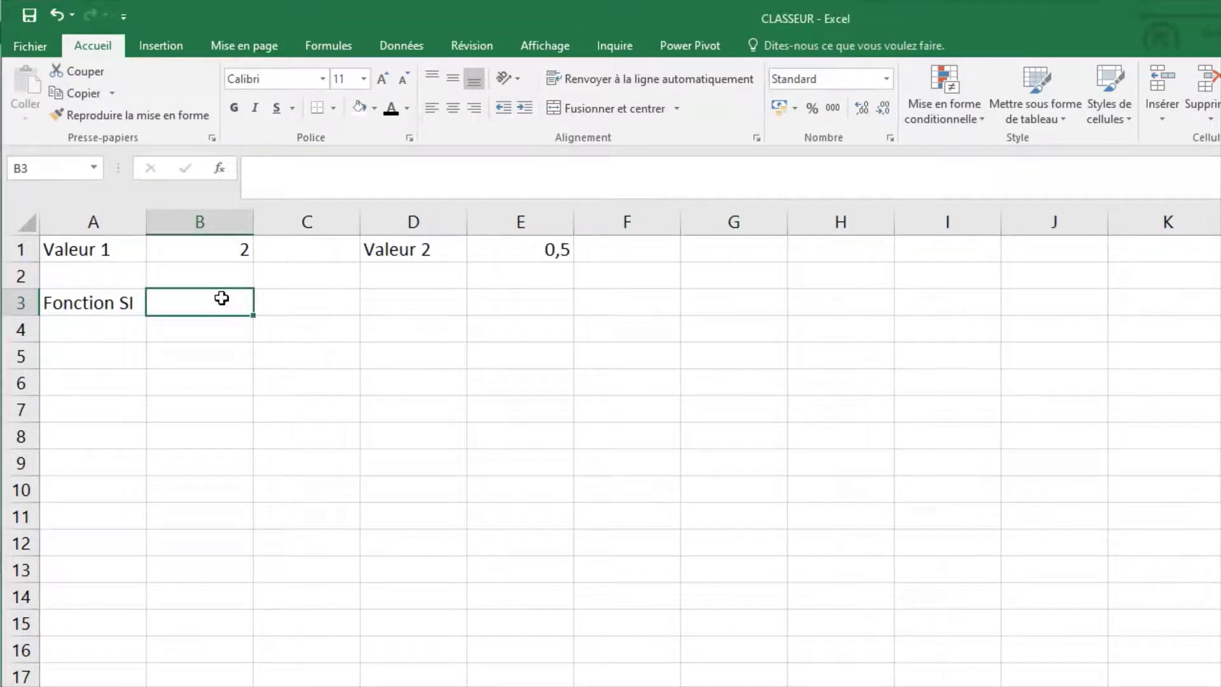
text(=si()
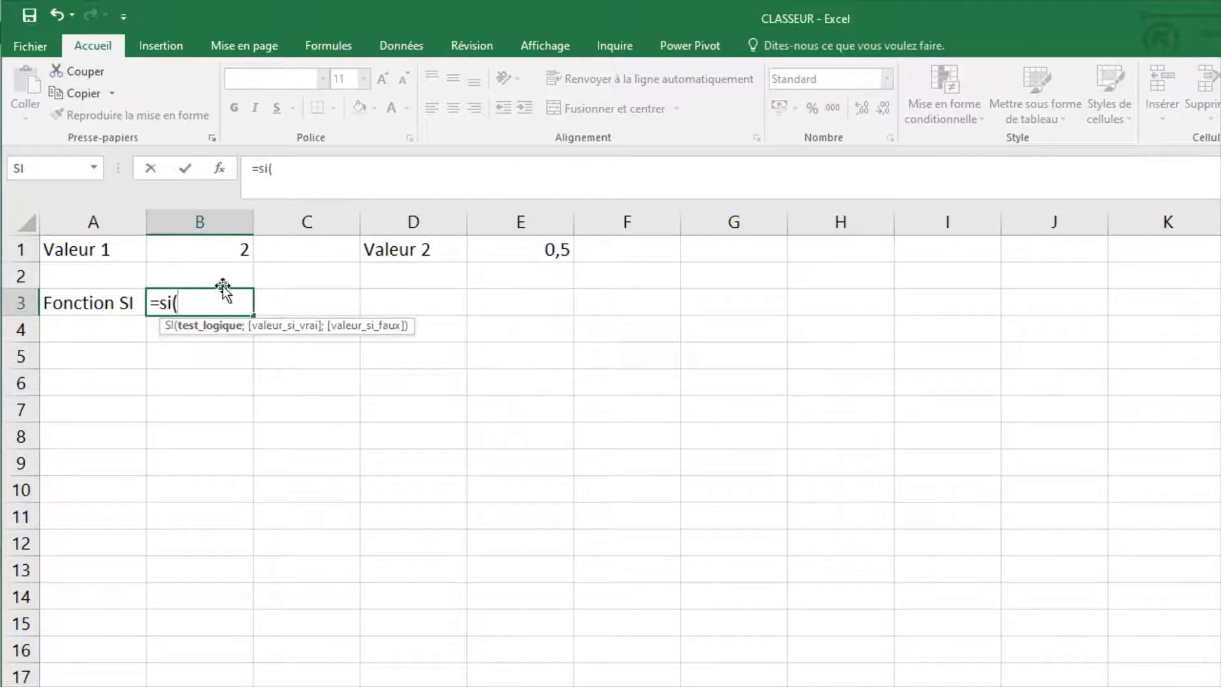
click(218, 254)
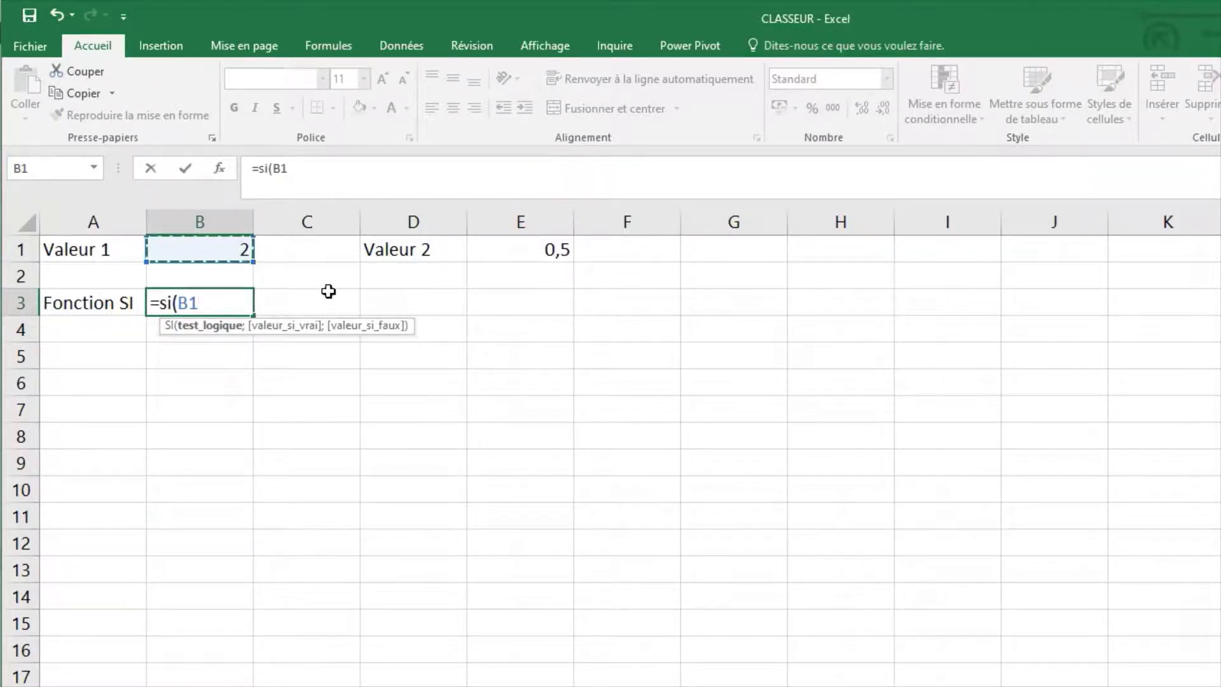
text(=)
text(4*)
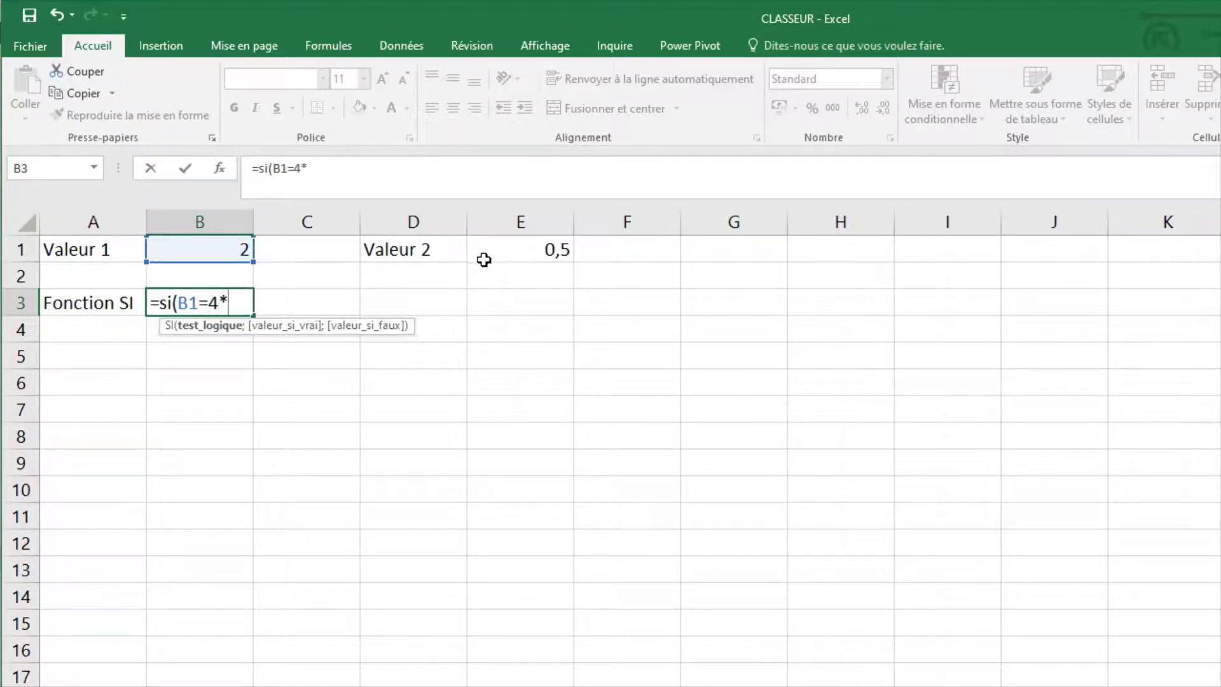
click(484, 260)
text(;)
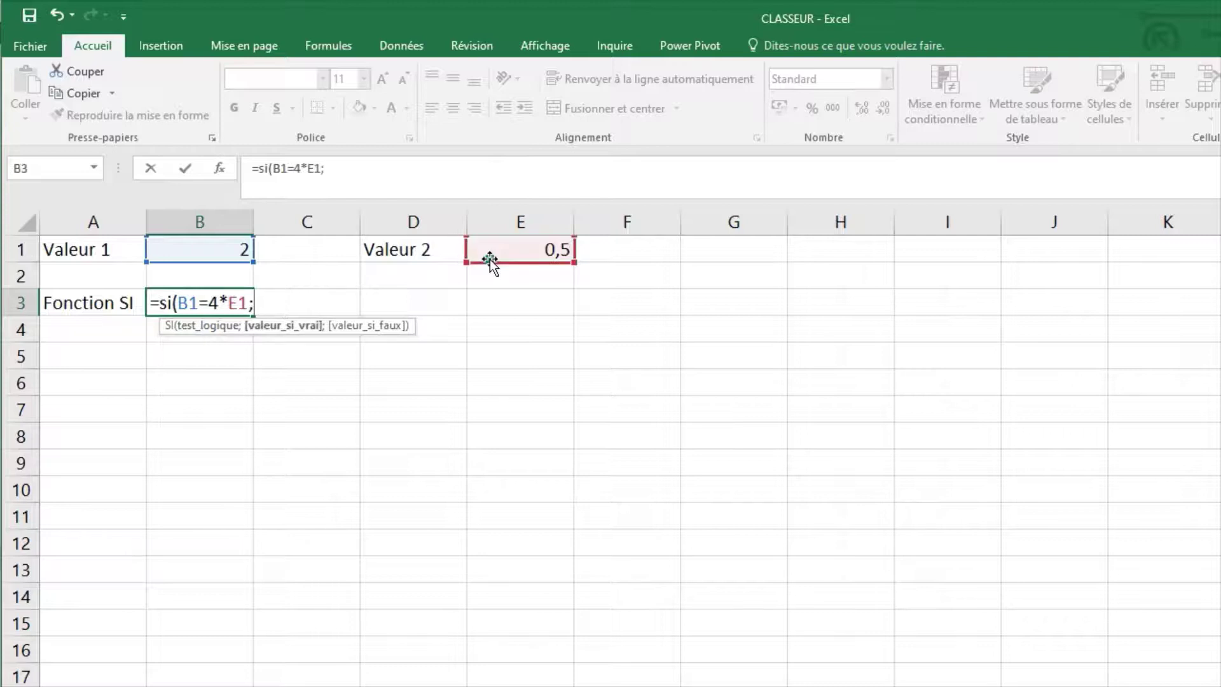
text(1;)
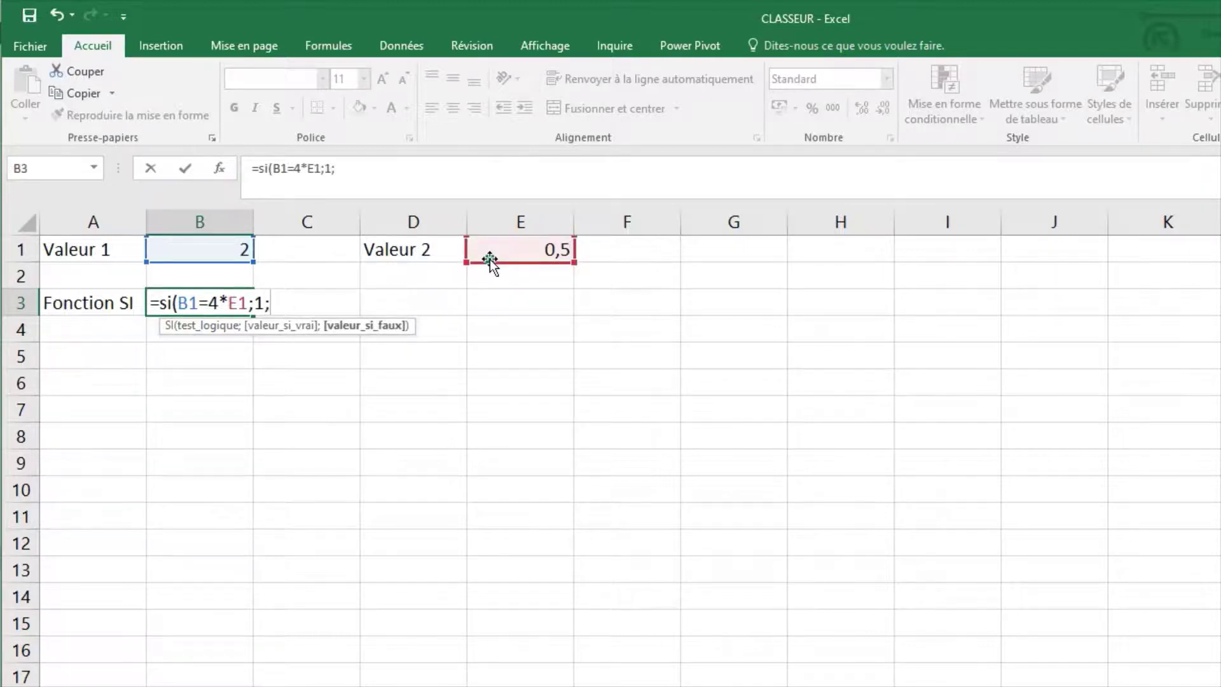
text(0))
key(Return)
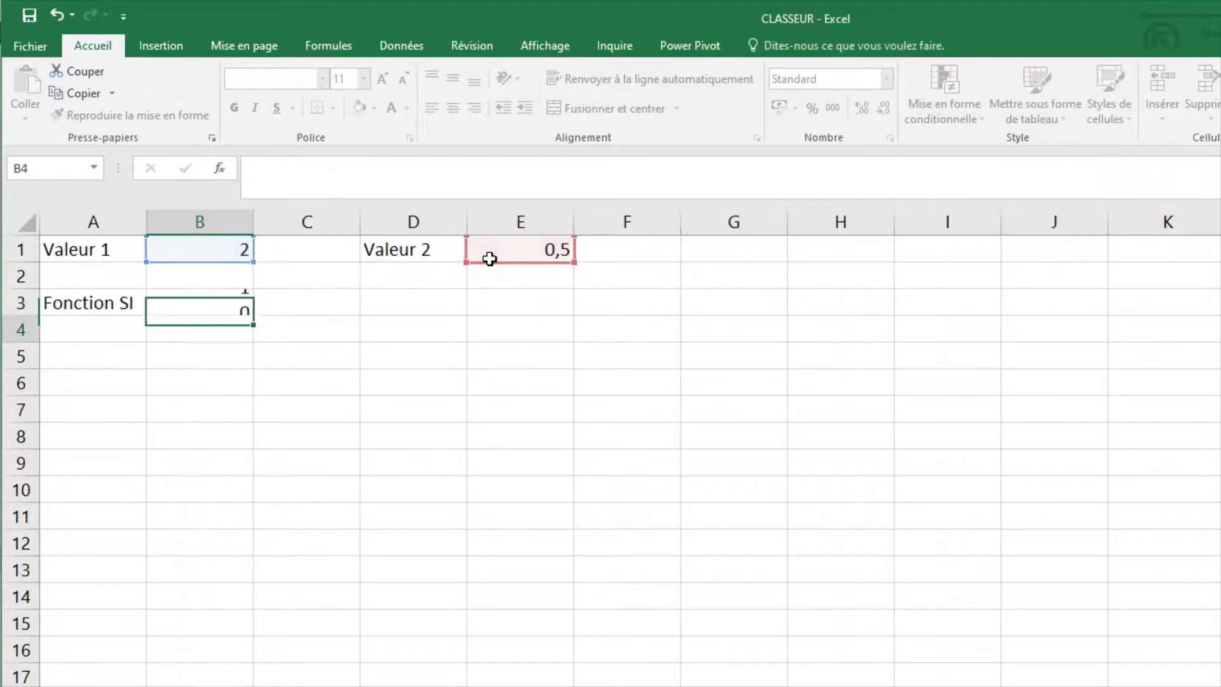
Set Valeur 1 in B1 to 5 so B3 returns 0.
key(Up)
key(Up)
key(Up)
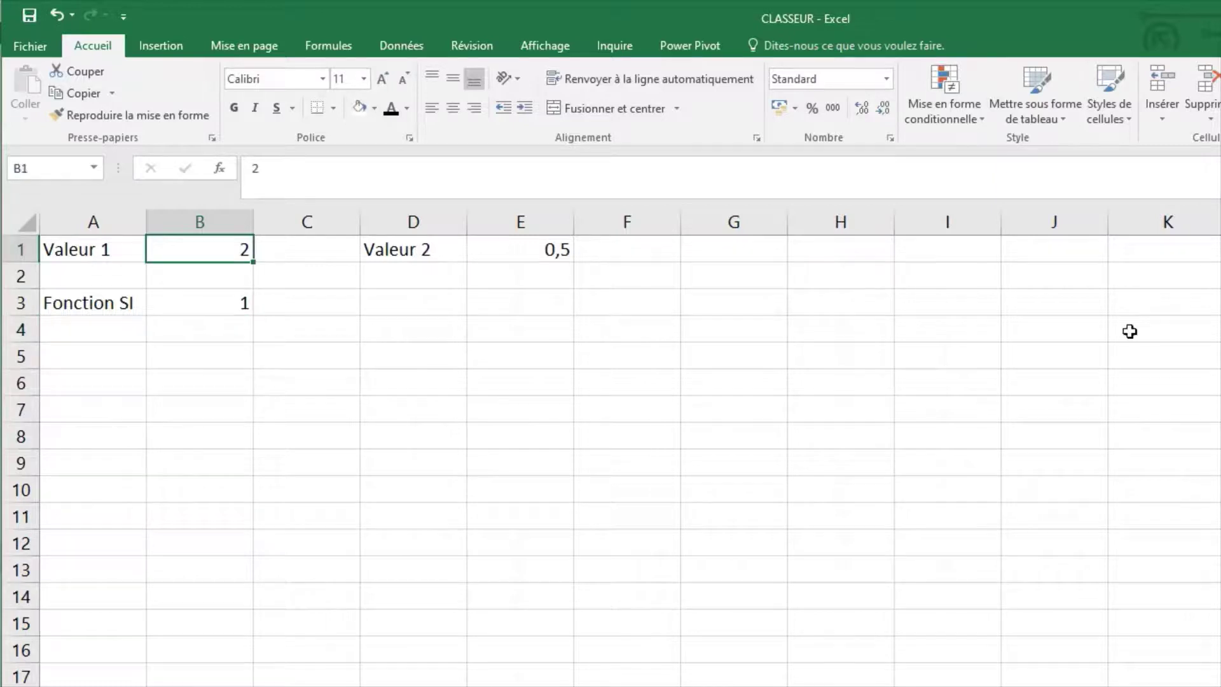
text(5)
key(Return)
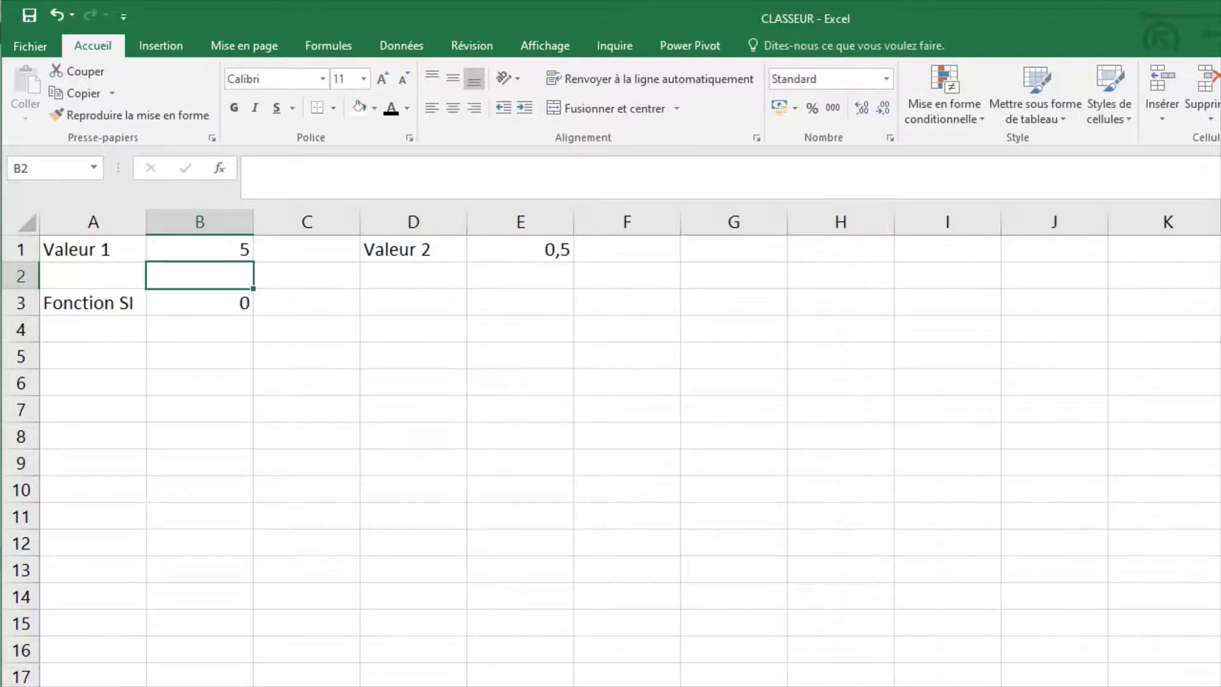
Edit B3's formula so the true result is B1+15 instead of 1.
click(298, 362)
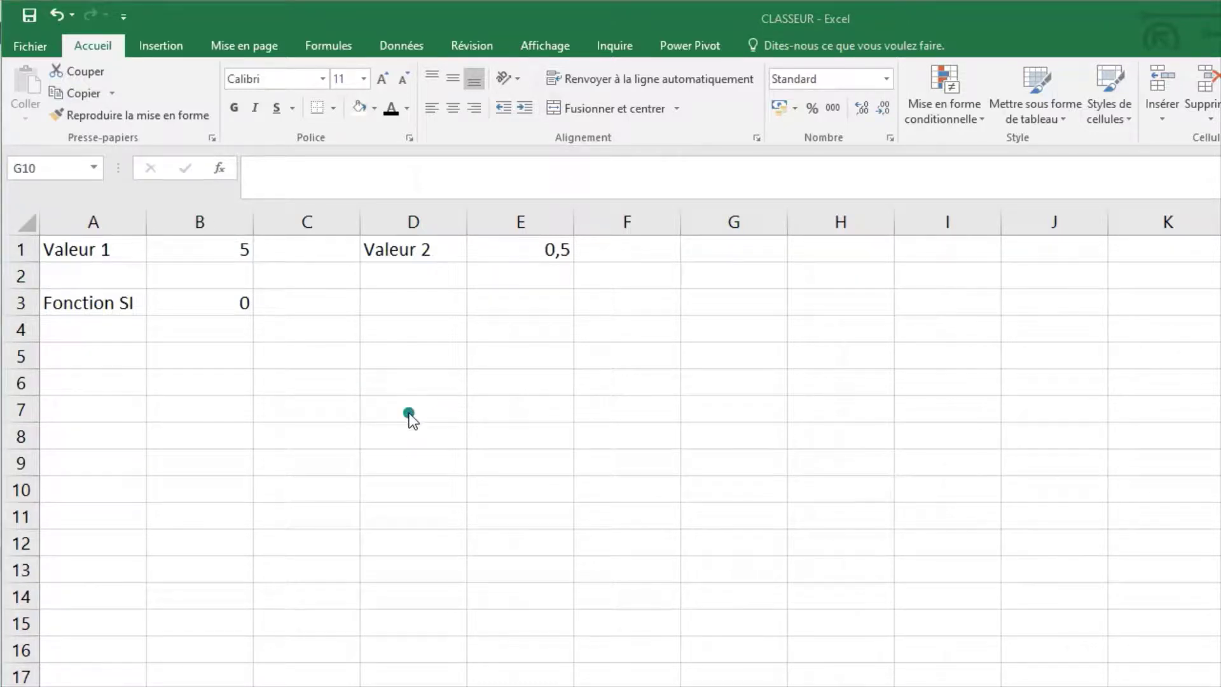
click(211, 299)
key(F2)
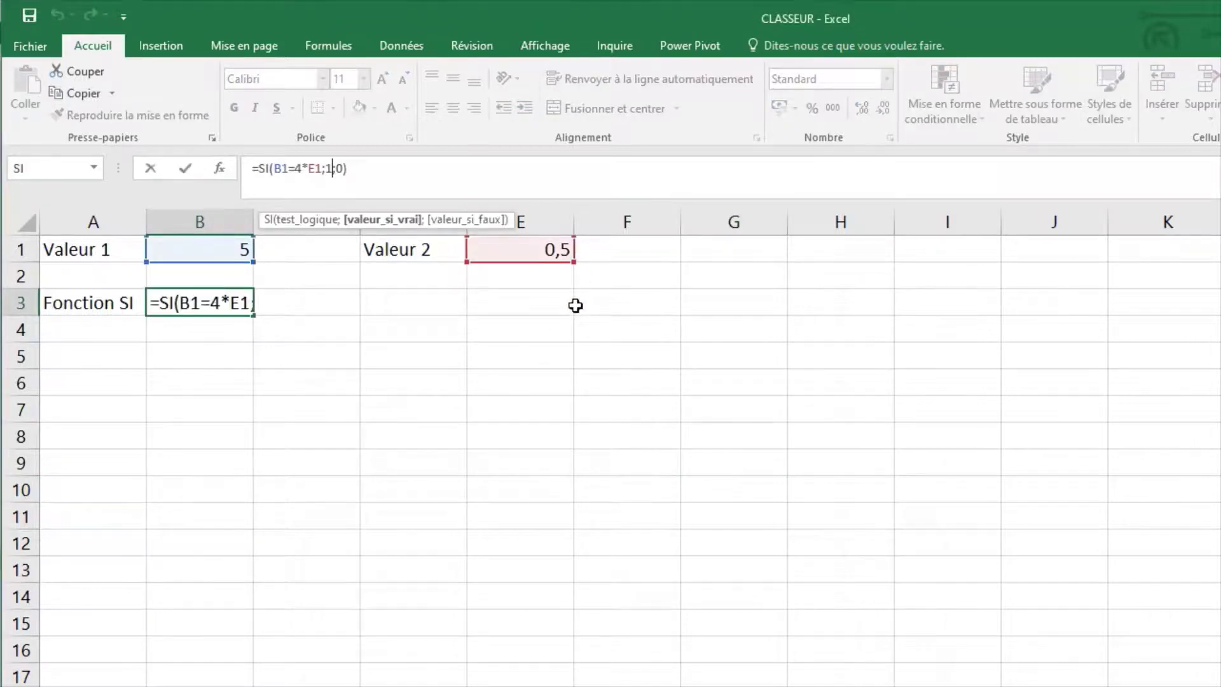
key(Left)
key(Left)
key(Left)
key(BackSpace)
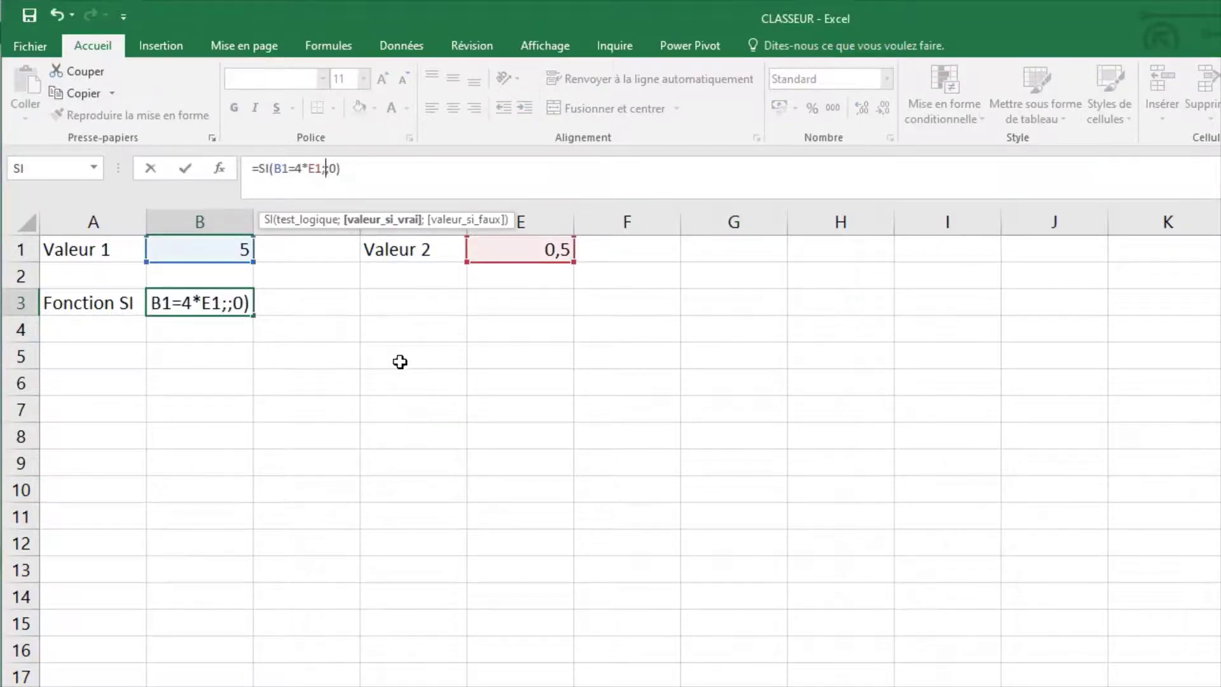
click(197, 256)
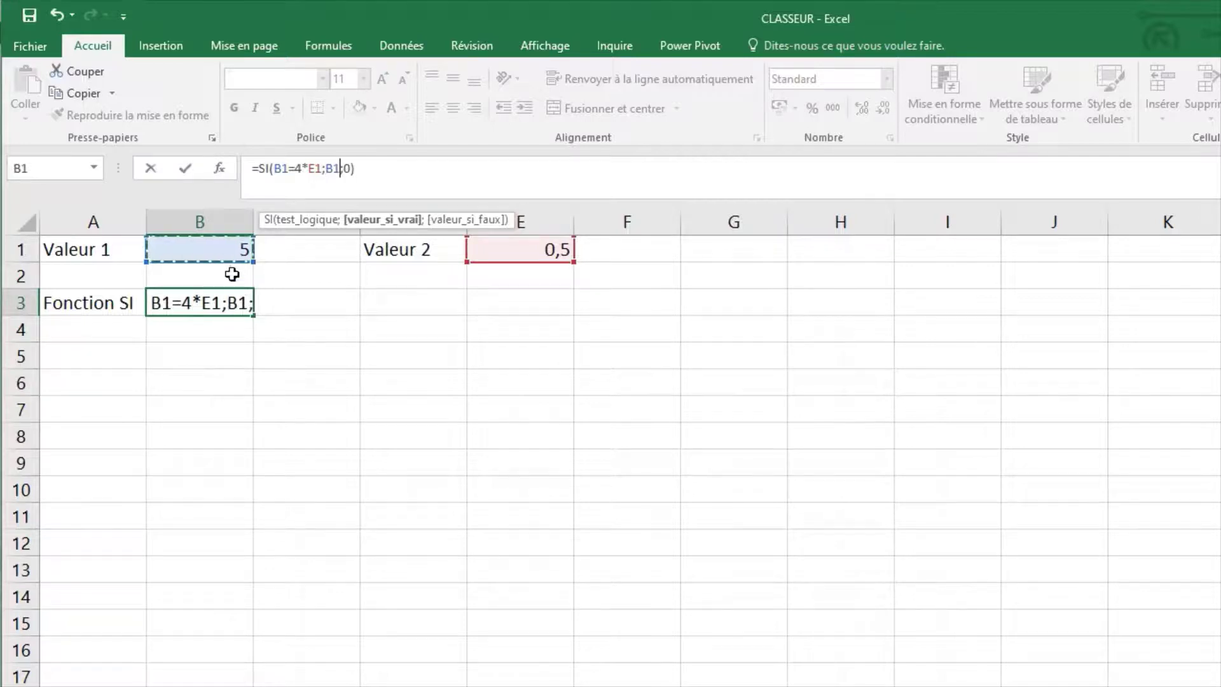
text(+)
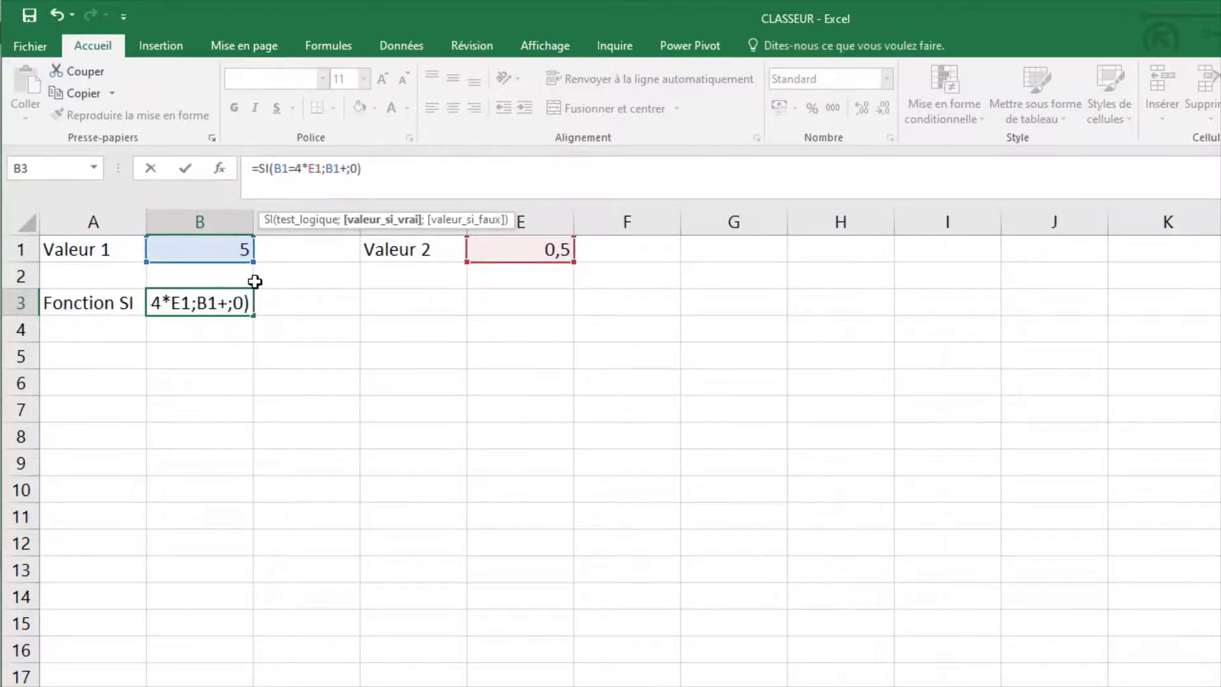
text(15)
key(Return)
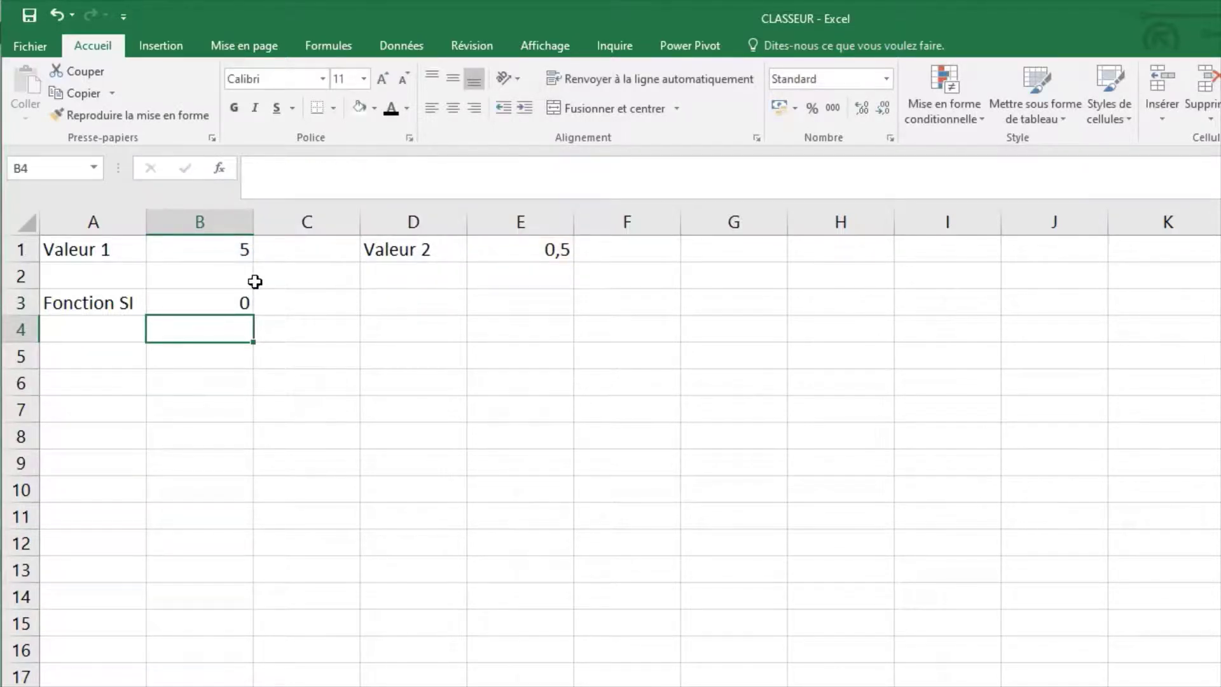
Set Valeur 1 in B1 to 4.
key(Up)
key(Up)
key(Up)
text(4)
key(Return)
key(Up)
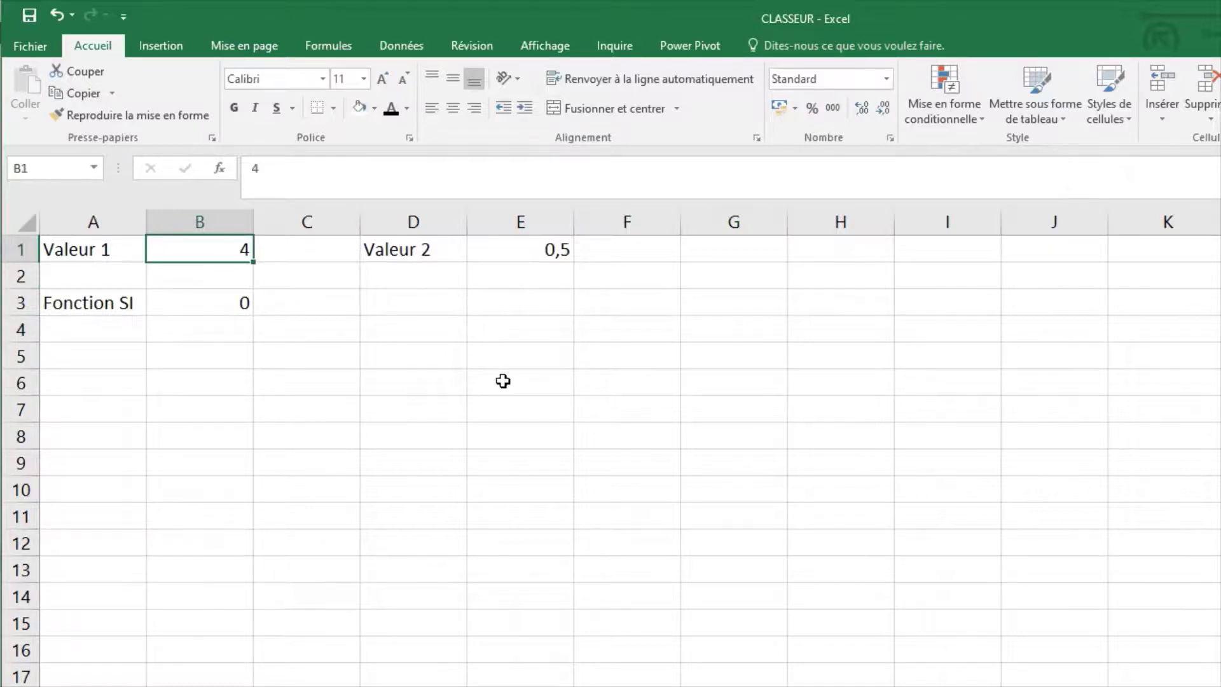
Set Valeur 1 in B1 to 2 so B3 gives 17.
text(2)
click(503, 380)
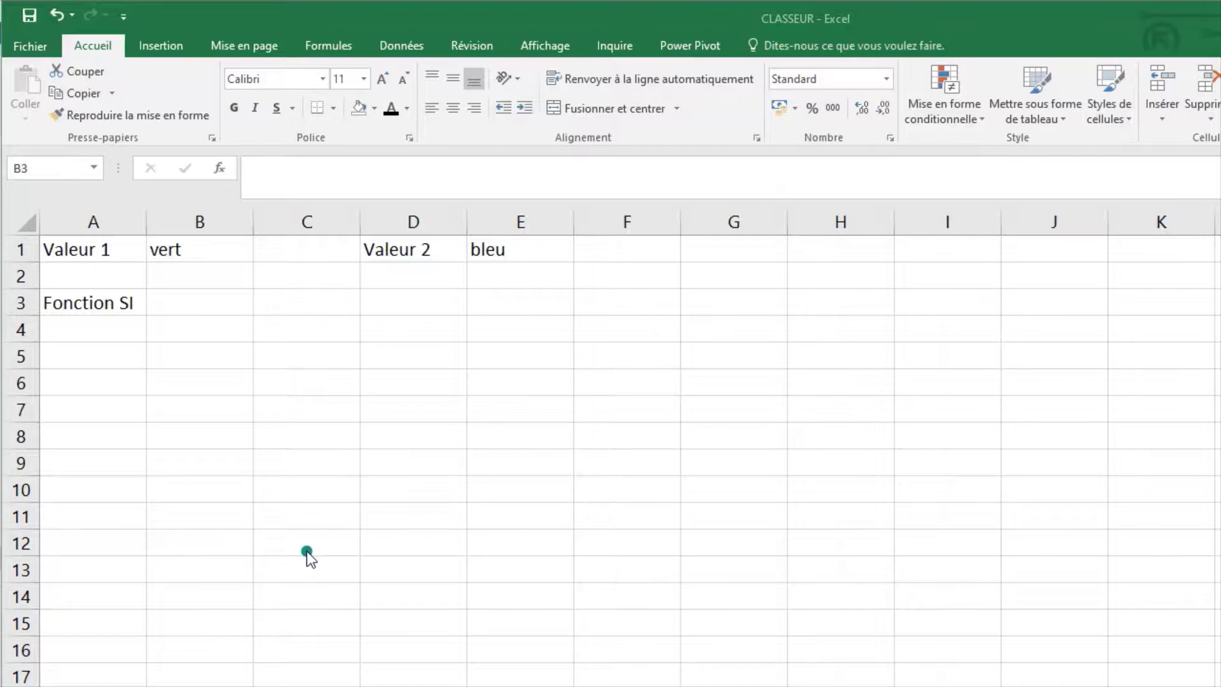
Enter =si(B1=E1;"Oui";"Non") in B3, returning Non for vert versus bleu.
click(217, 308)
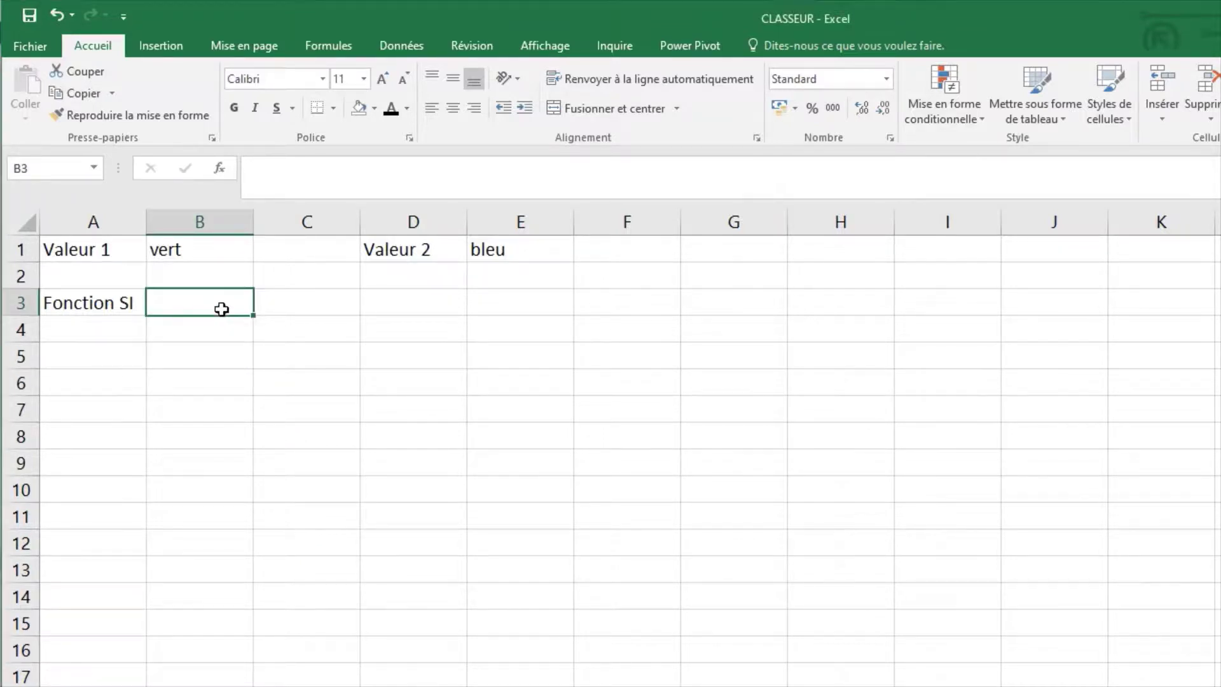
text(=si)
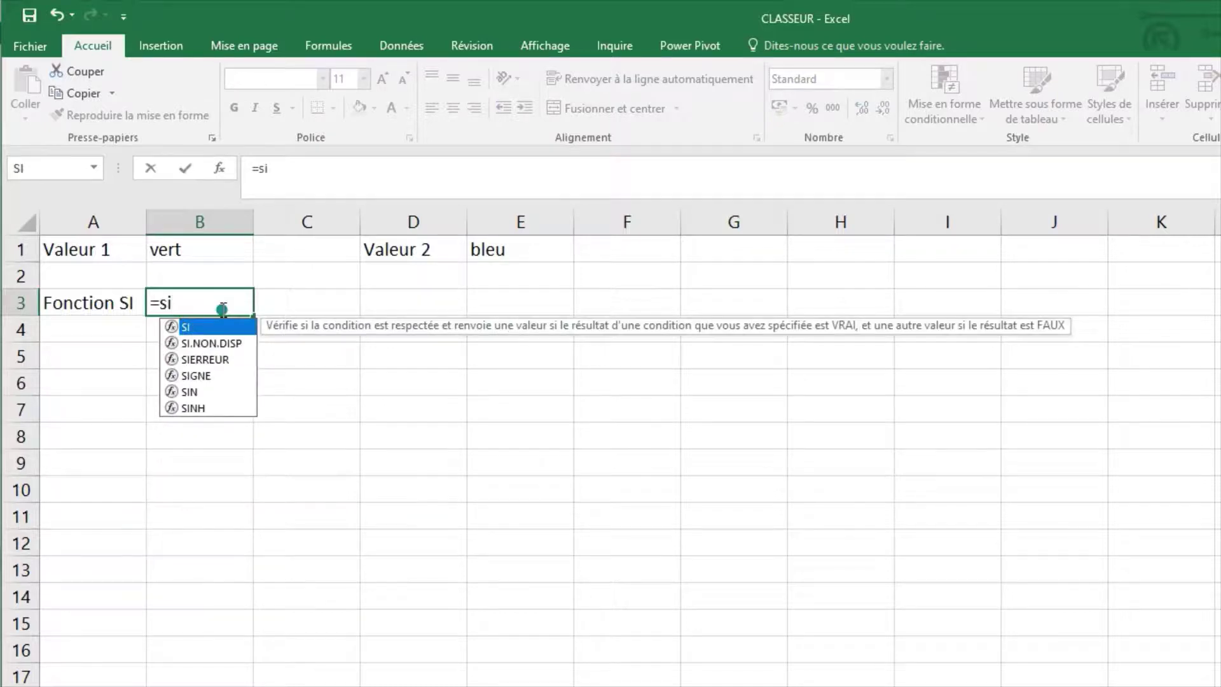
text(()
click(187, 251)
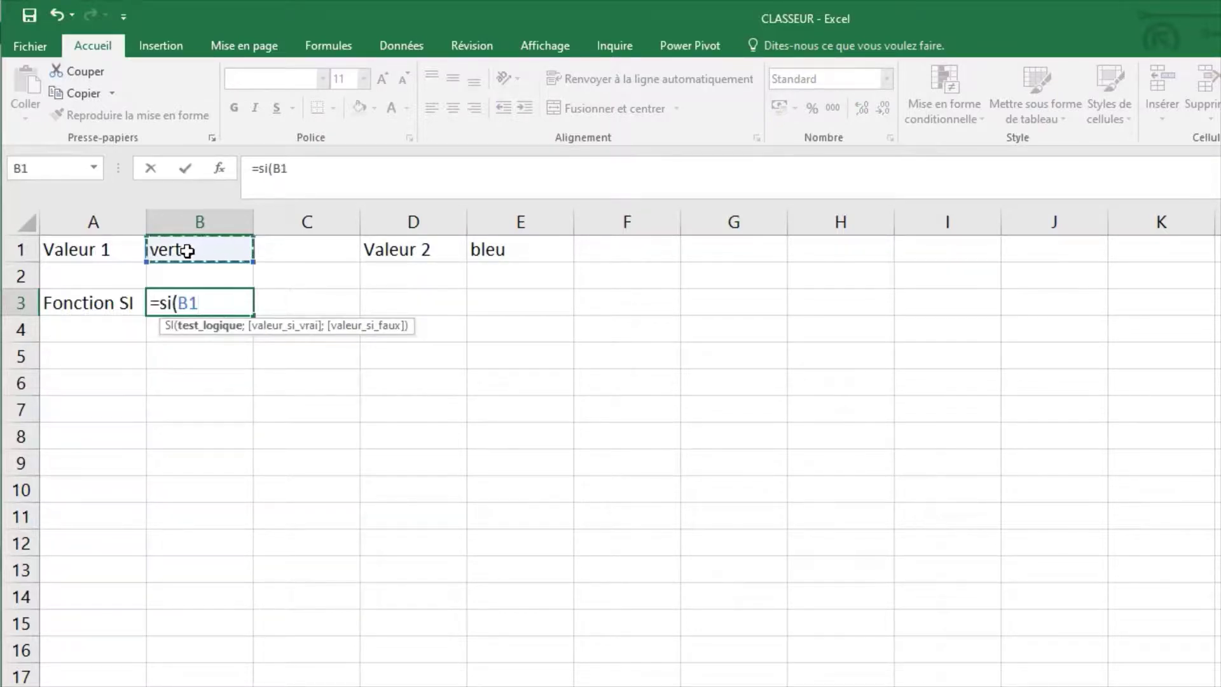
text(;)
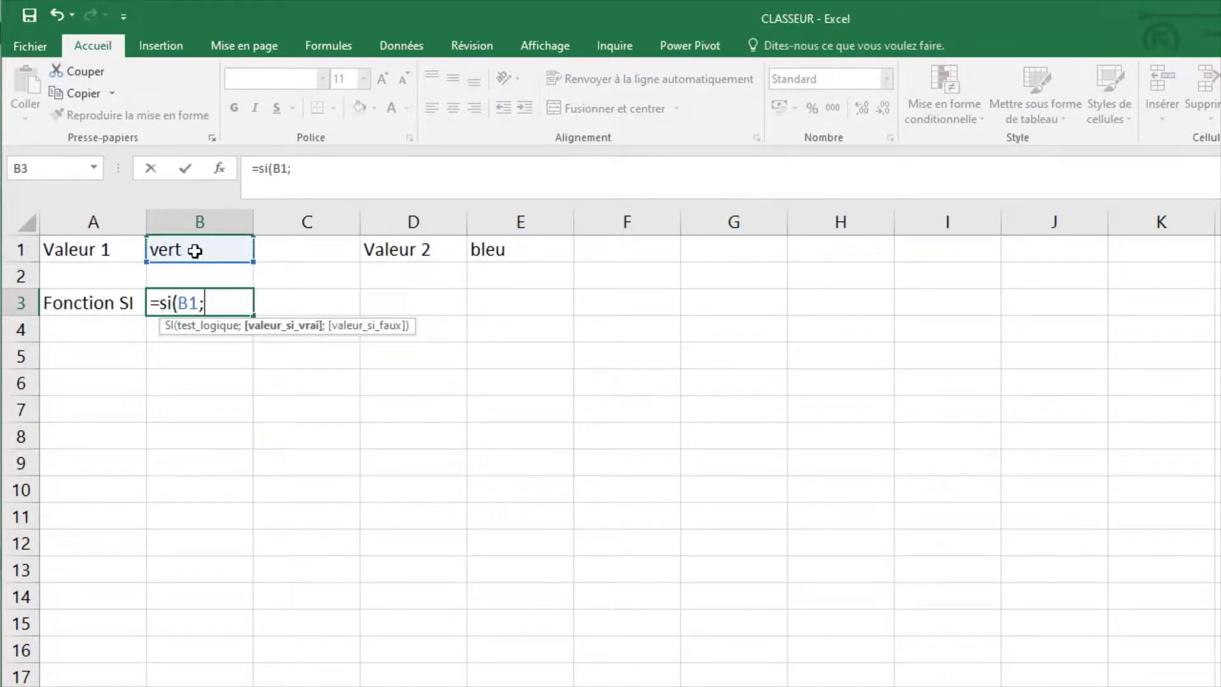
key(BackSpace)
text(=)
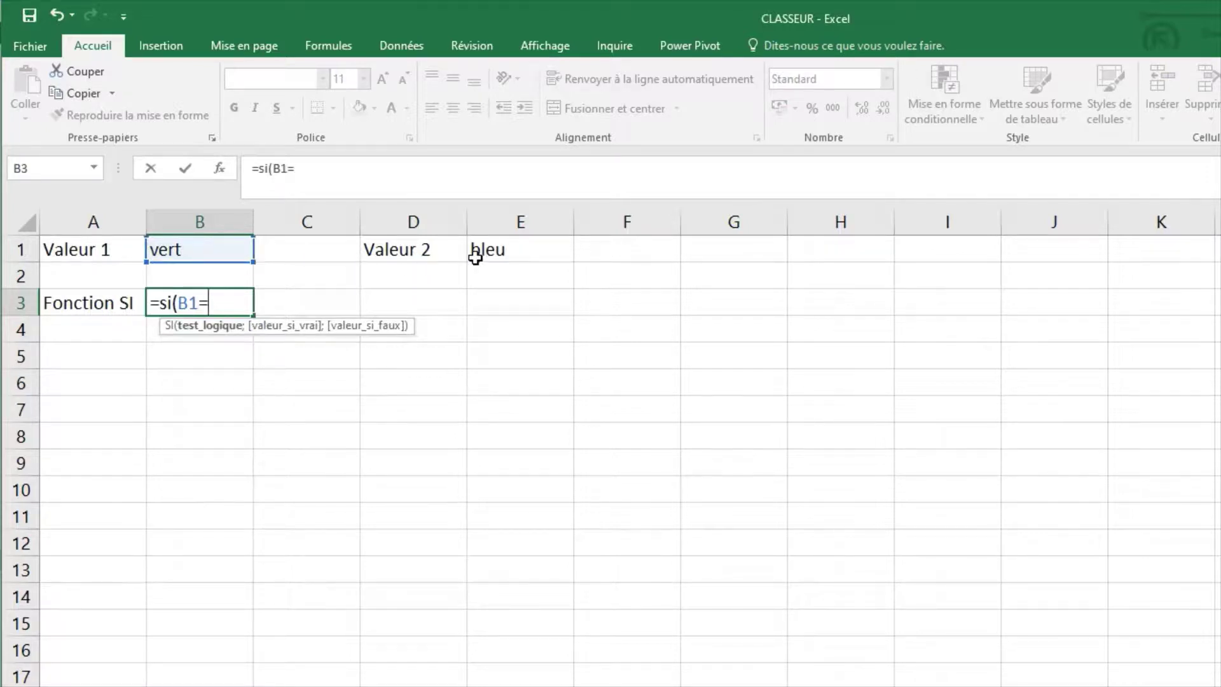
click(477, 255)
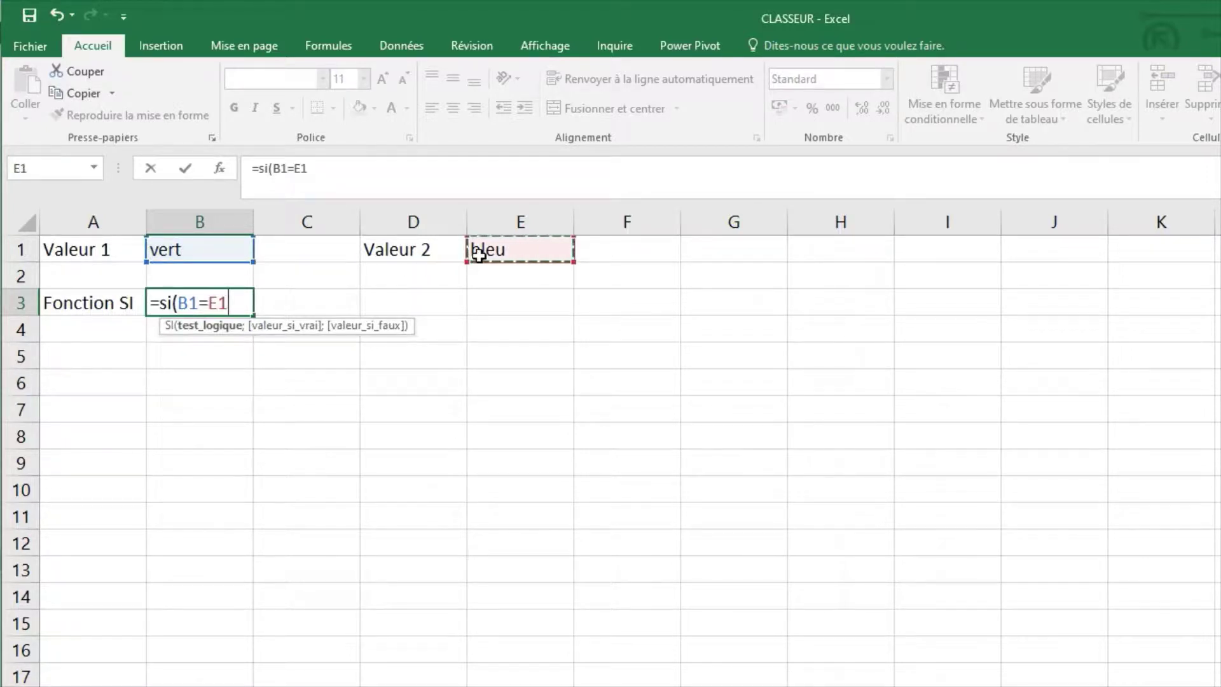
text(;")
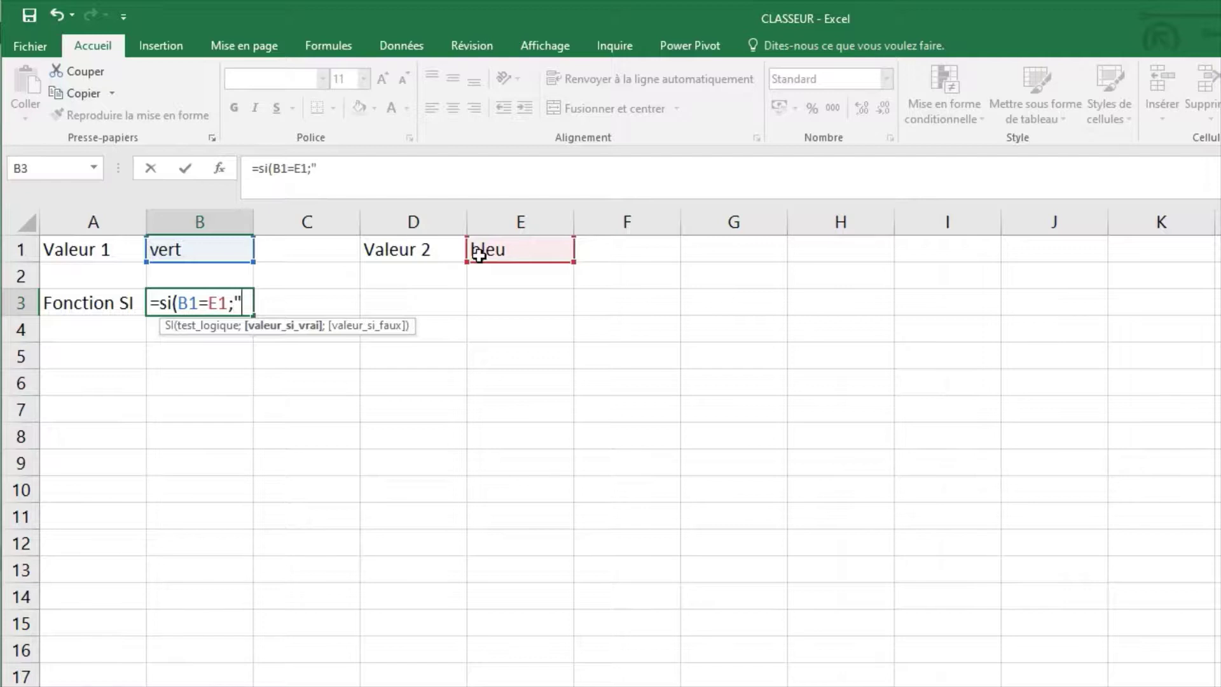
text(Oui")
text(;)
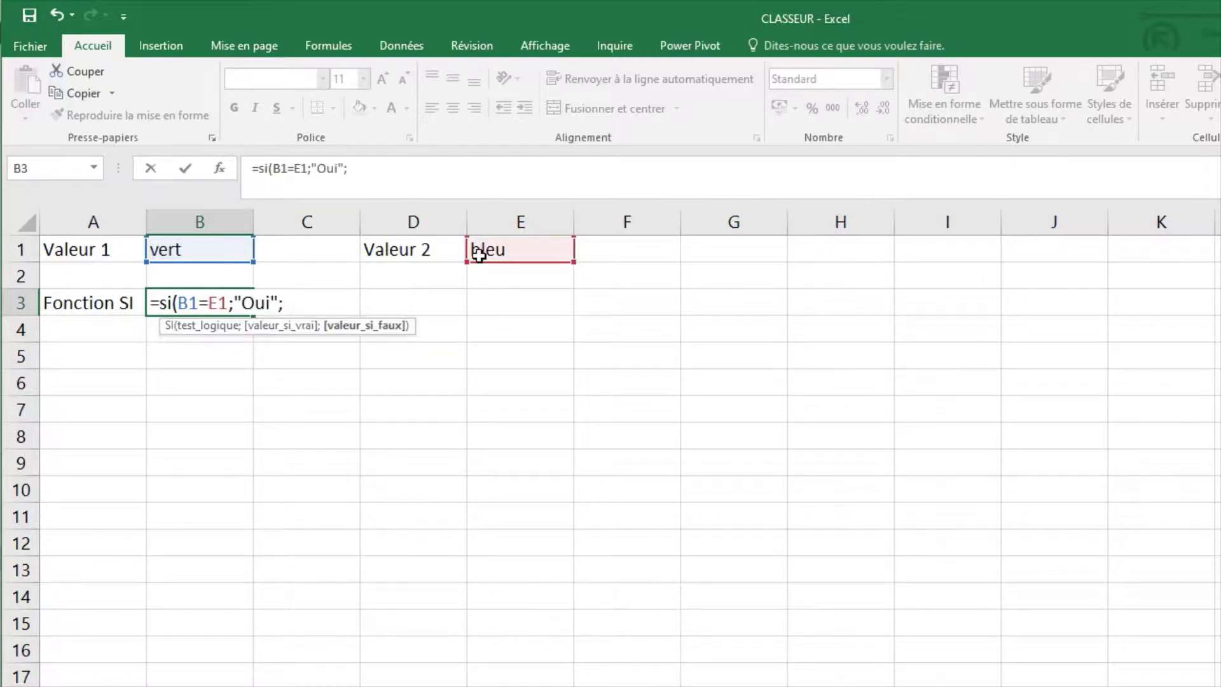
text("Non)
text("))
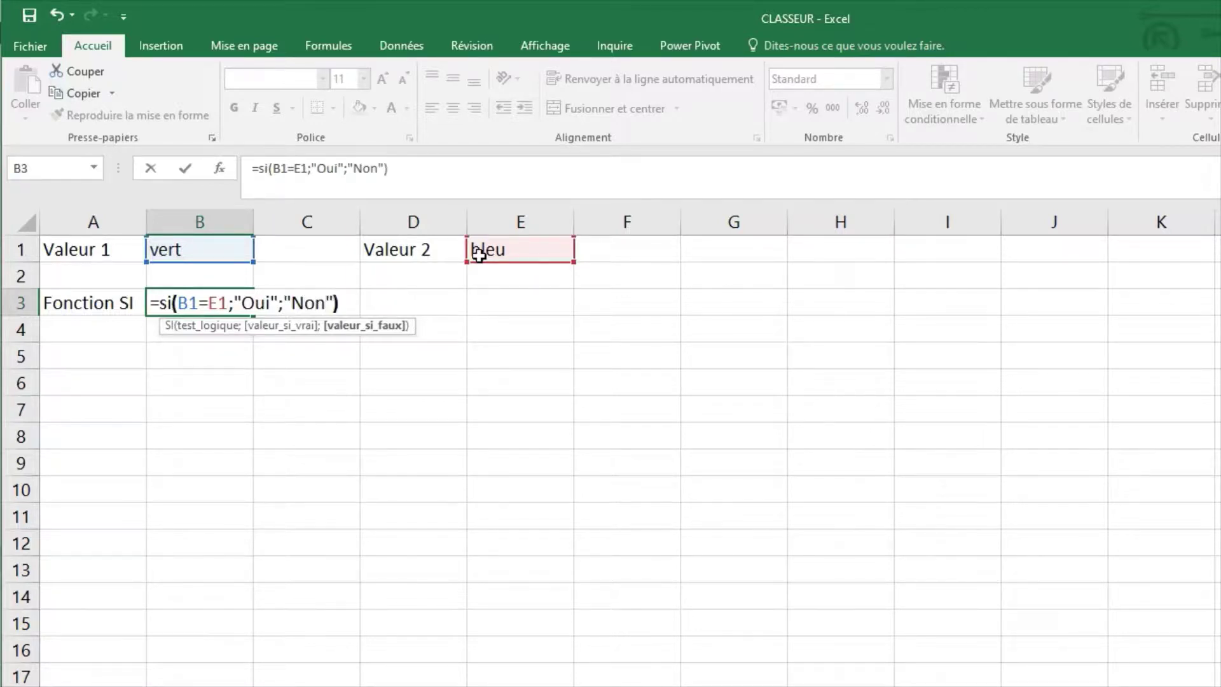
key(Return)
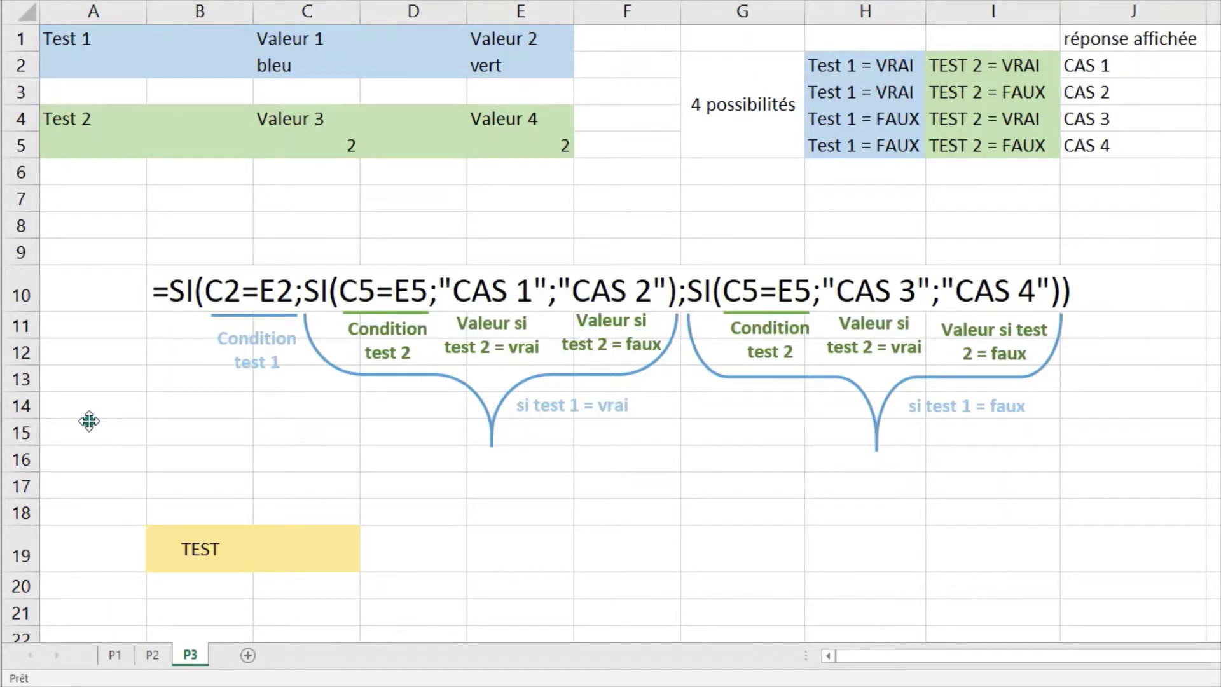
Enter =SI(C2=E2;SI(C5=E5;"CAS 1";"CAS 2");SI(C5=E5;"CAS 3";"CAS 4")) in C19 so it shows CAS 3.
click(108, 418)
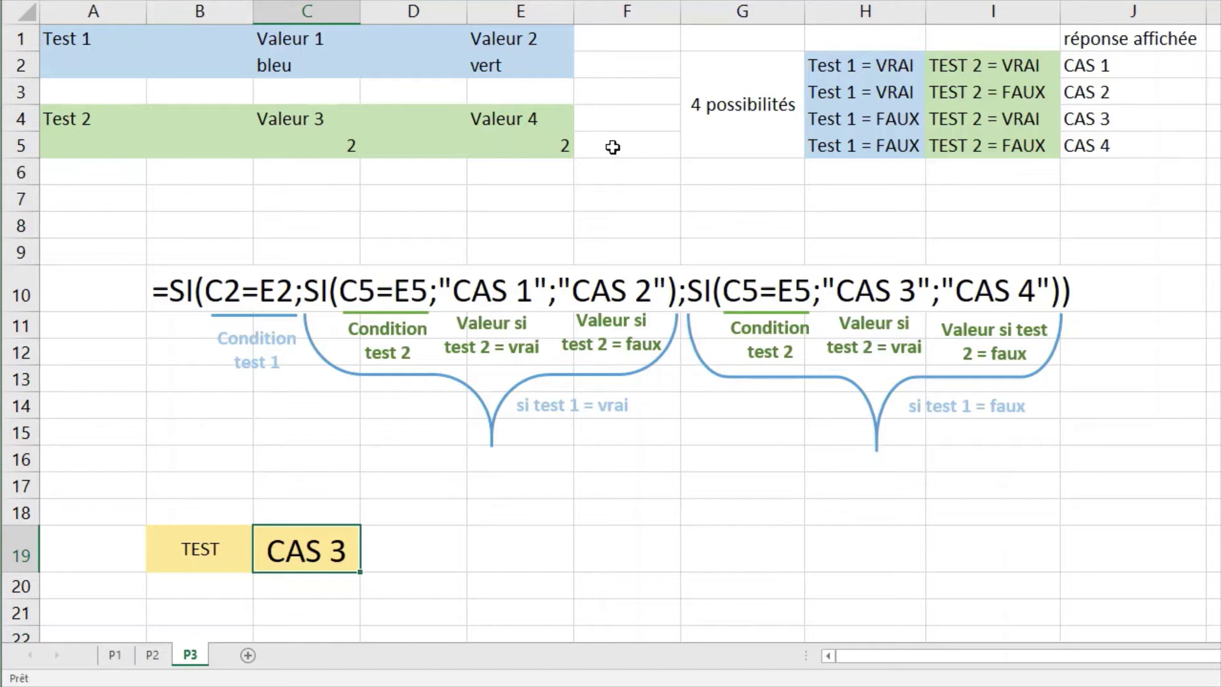
Set Valeur 4 to 6, Valeur 2 to bleu, then Valeur 4 back to 2.
click(533, 147)
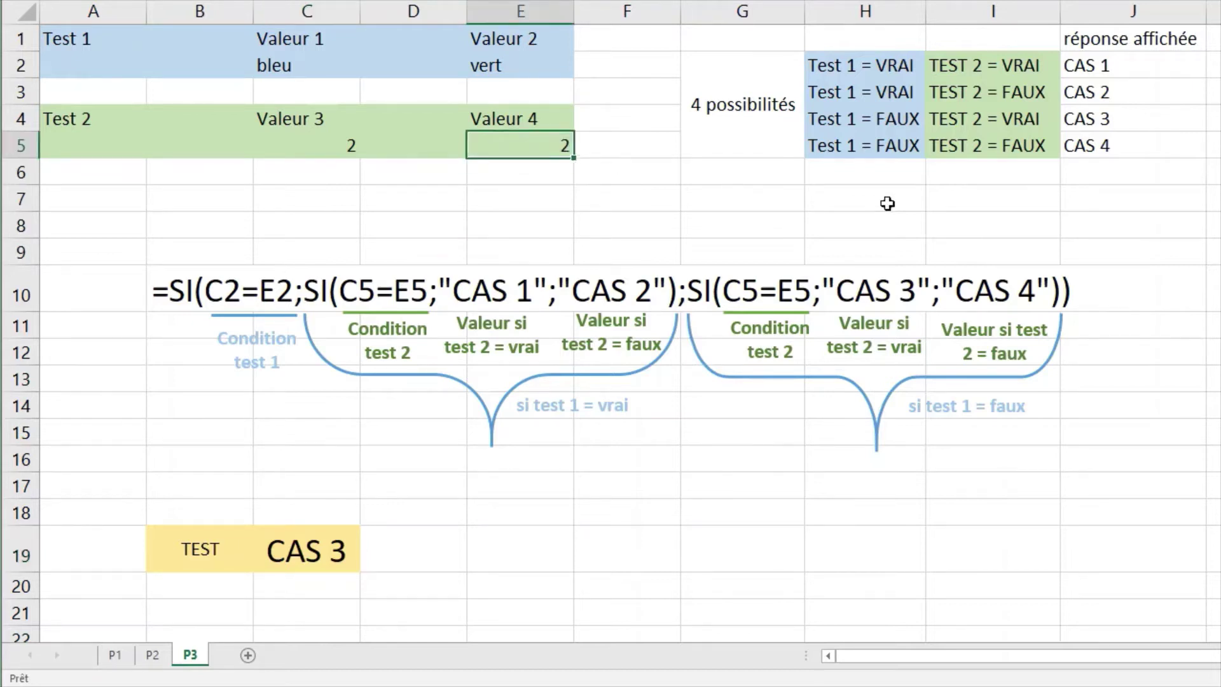
text(6)
key(Return)
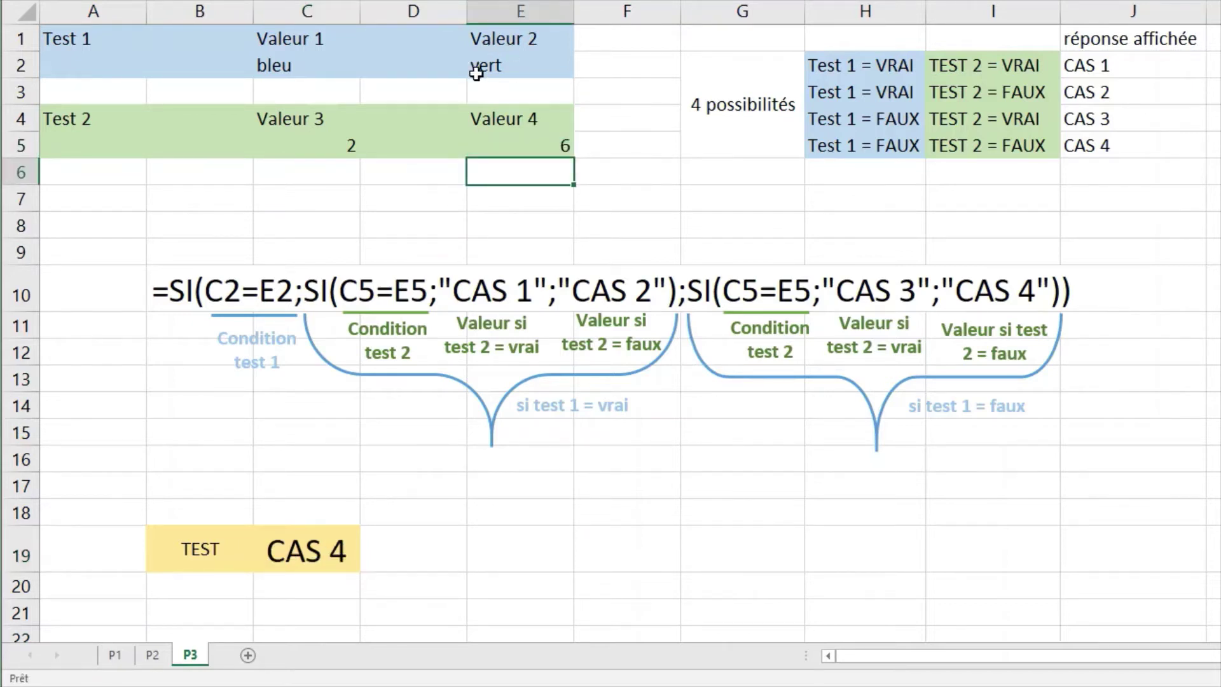
click(482, 73)
text(bleu)
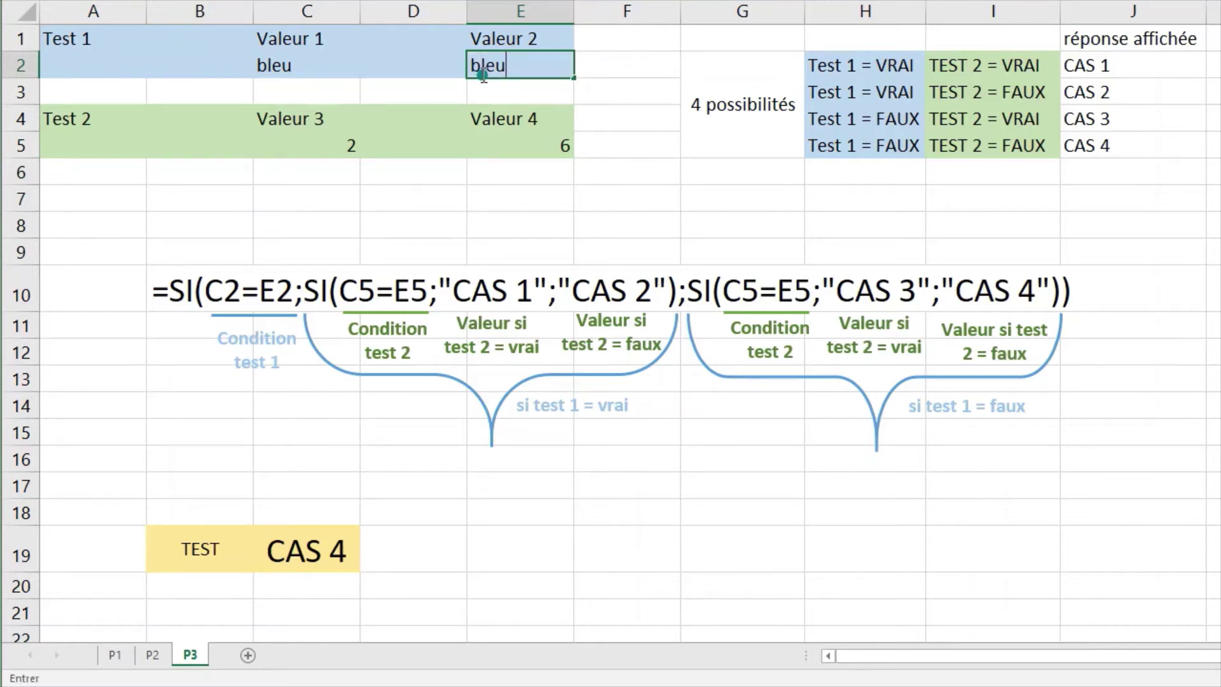
key(Return)
click(538, 140)
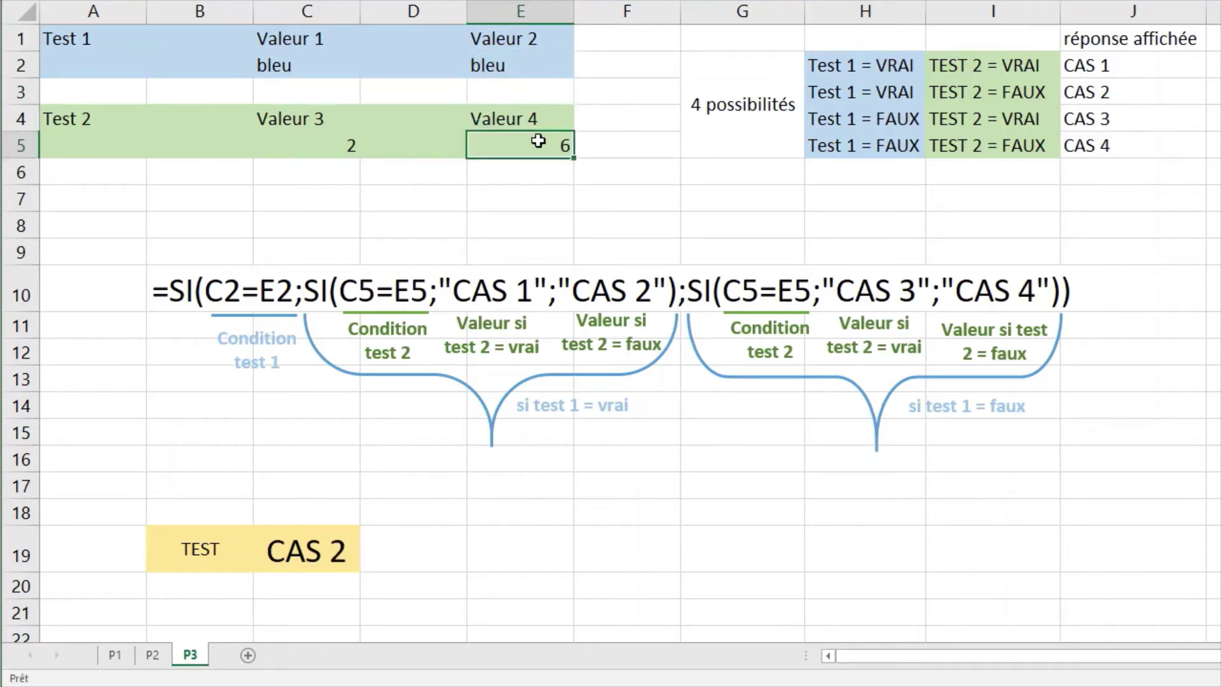
text(2)
key(Return)
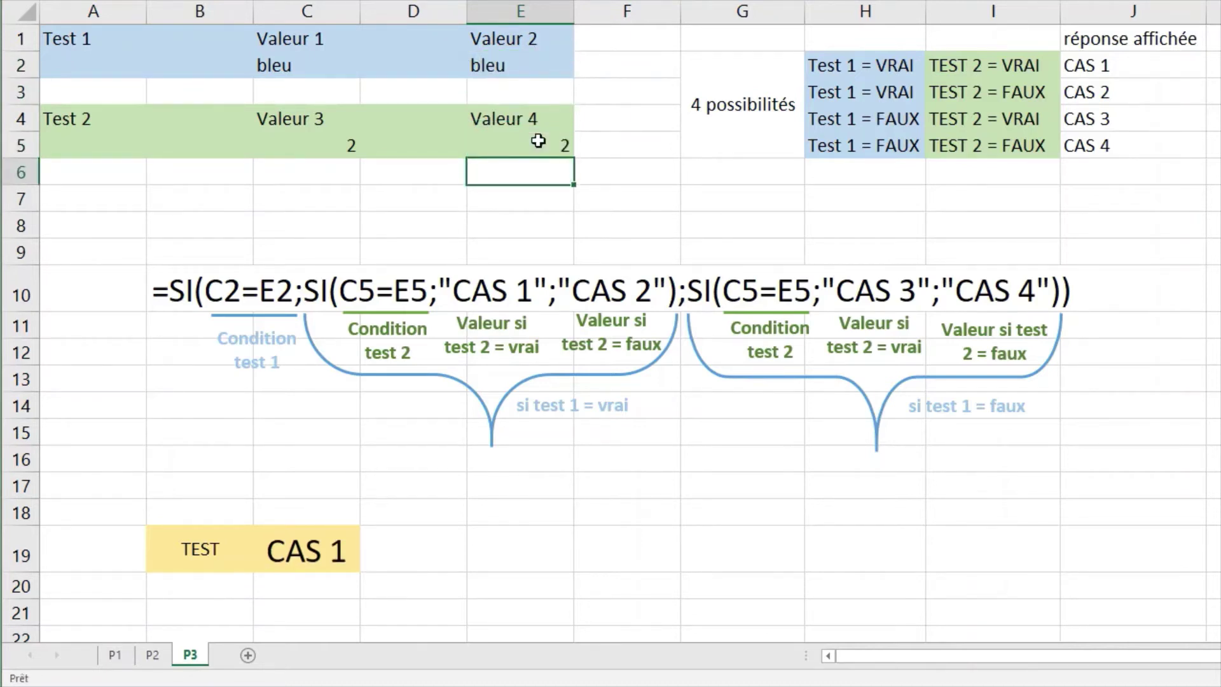